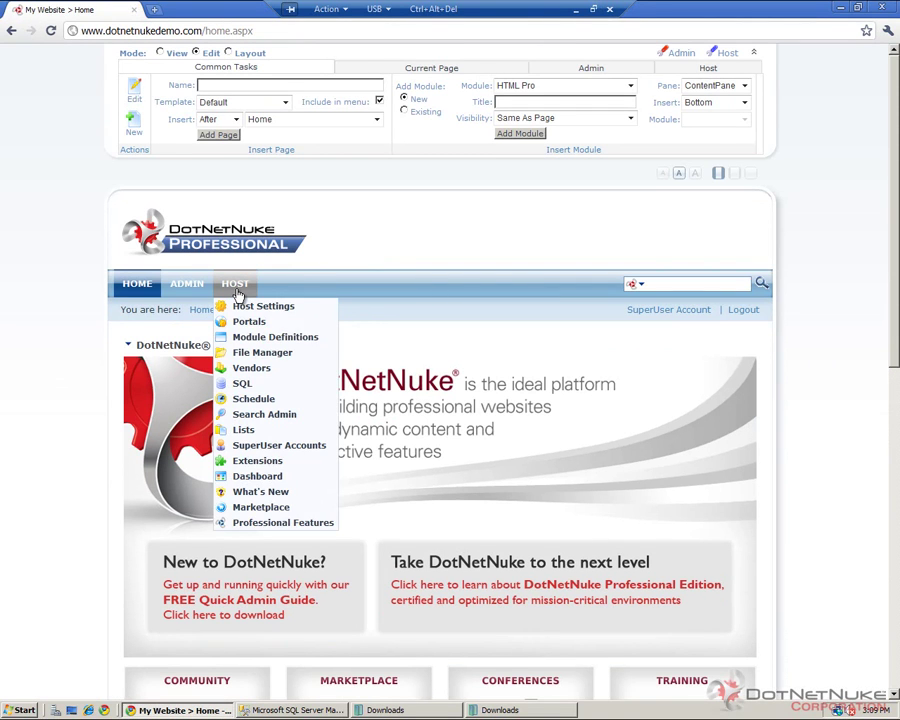
Open Host > Extensions and confirm DotNetNuke Professional Edition is at version 5.5.0
{"action": "left_click", "coordinate": [276, 463]}
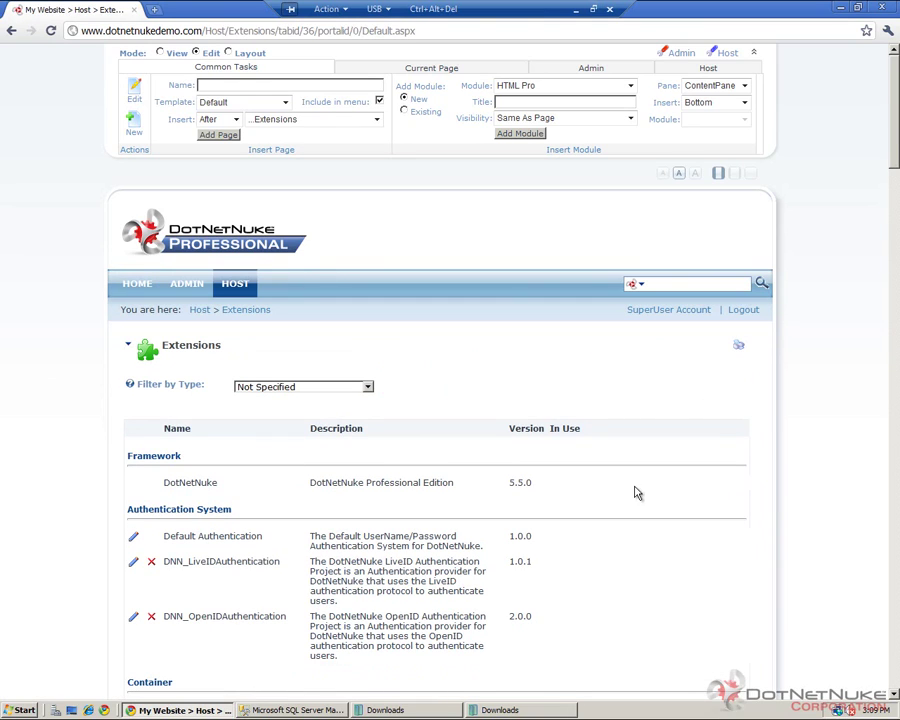
{"action": "left_click_drag", "start_coordinate": [572, 493], "coordinate": [310, 484]}
{"action": "left_click", "coordinate": [535, 491]}
Open the C:\websites\ folder through the Run box
{"action": "left_click", "coordinate": [20, 710]}
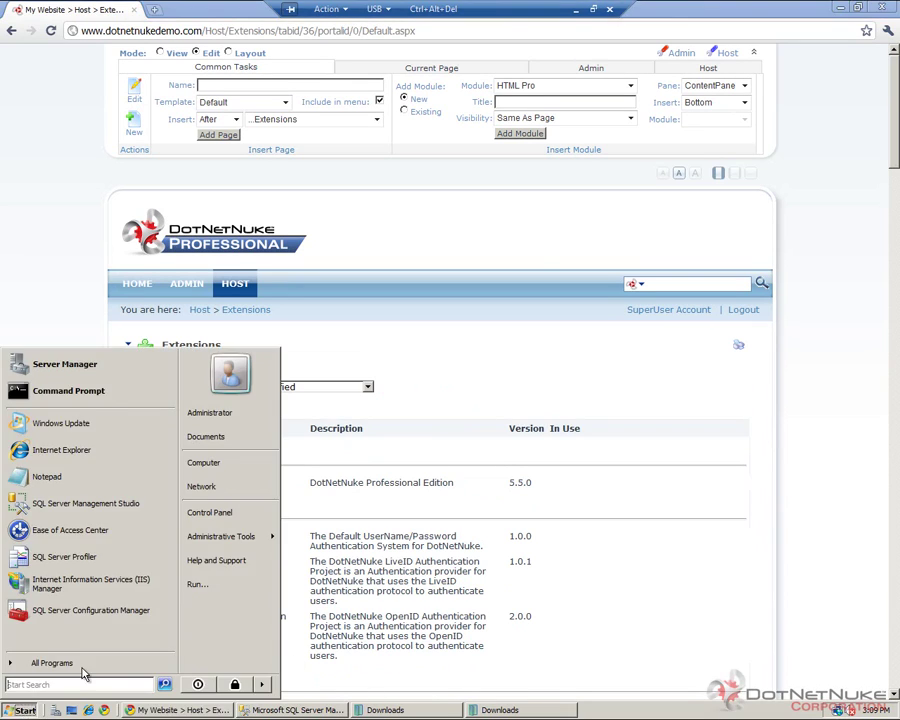
{"action": "left_click", "coordinate": [198, 584]}
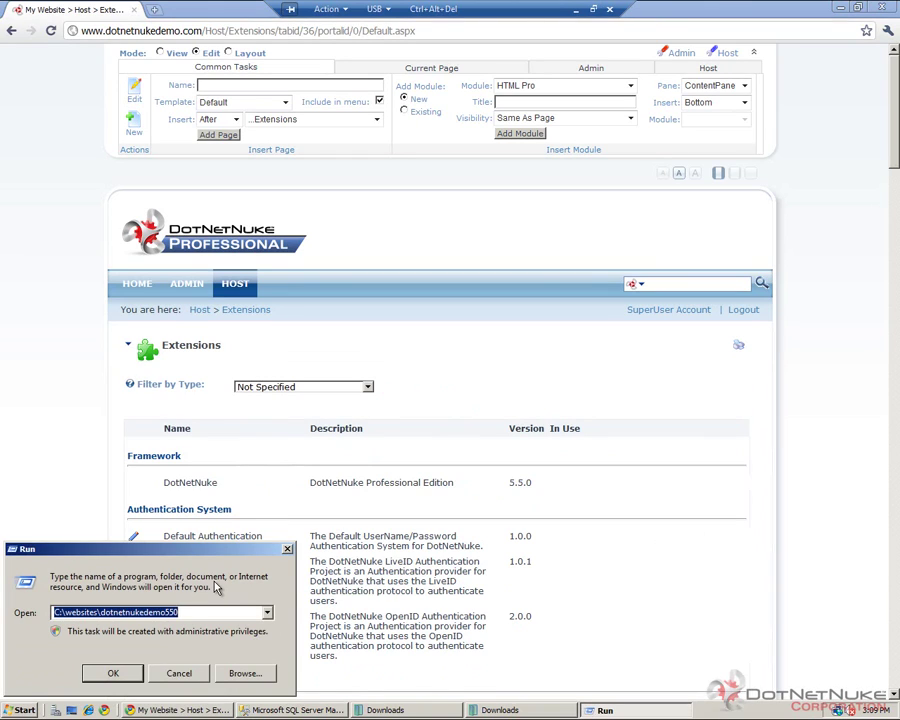
{"action": "key", "text": "End"}
{"action": "key", "text": "ctrl+shift+Left"}
{"action": "key", "text": "shift+Home"}
{"action": "type", "text": "C:\\websites\\"}
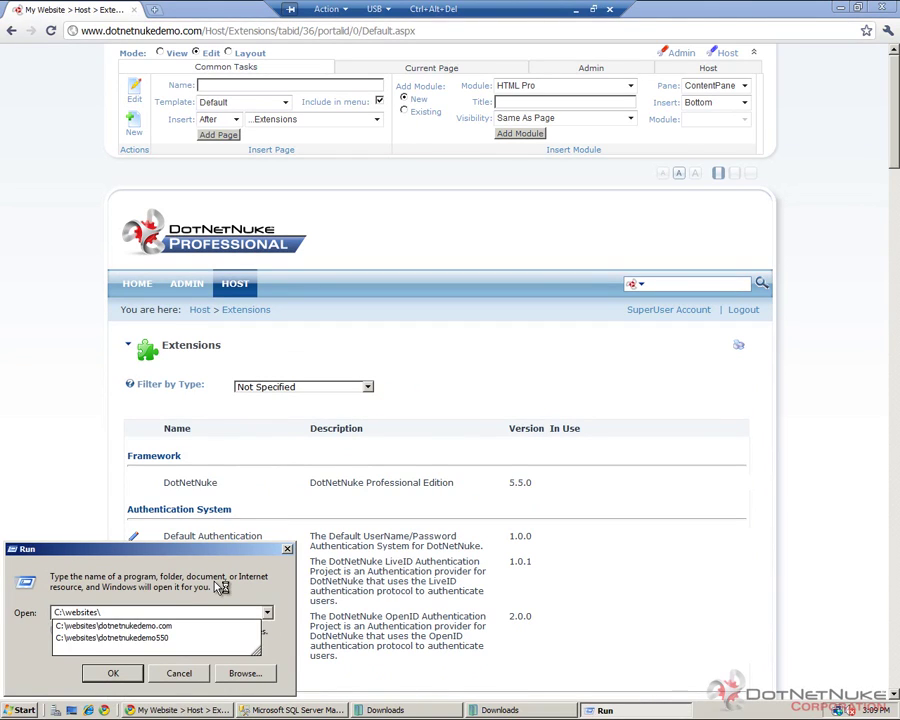
{"action": "key", "text": "Return"}
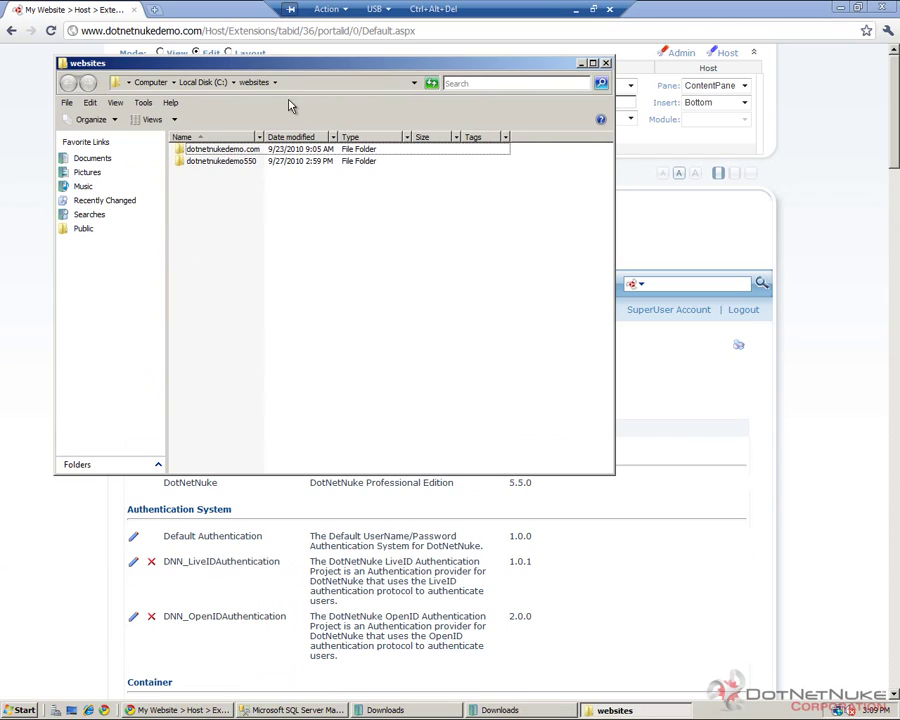
Copy and paste dotnetnukedemo550 to create the 'dotnetnukedemo550 - Copy' backup folder
{"action": "left_click", "coordinate": [250, 162]}
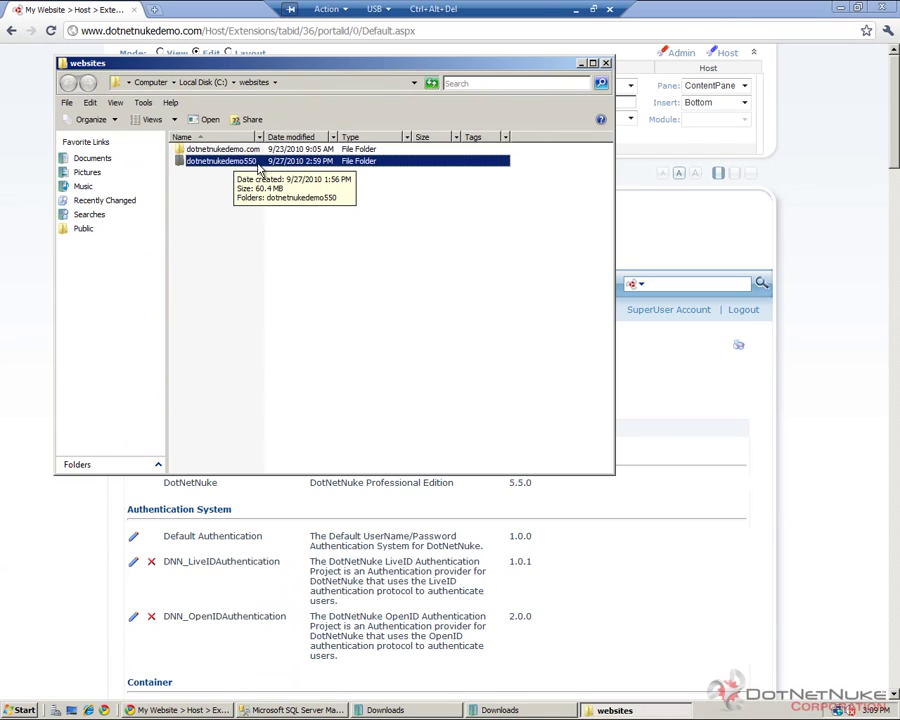
{"action": "right_click", "coordinate": [252, 161]}
{"action": "left_click", "coordinate": [272, 256]}
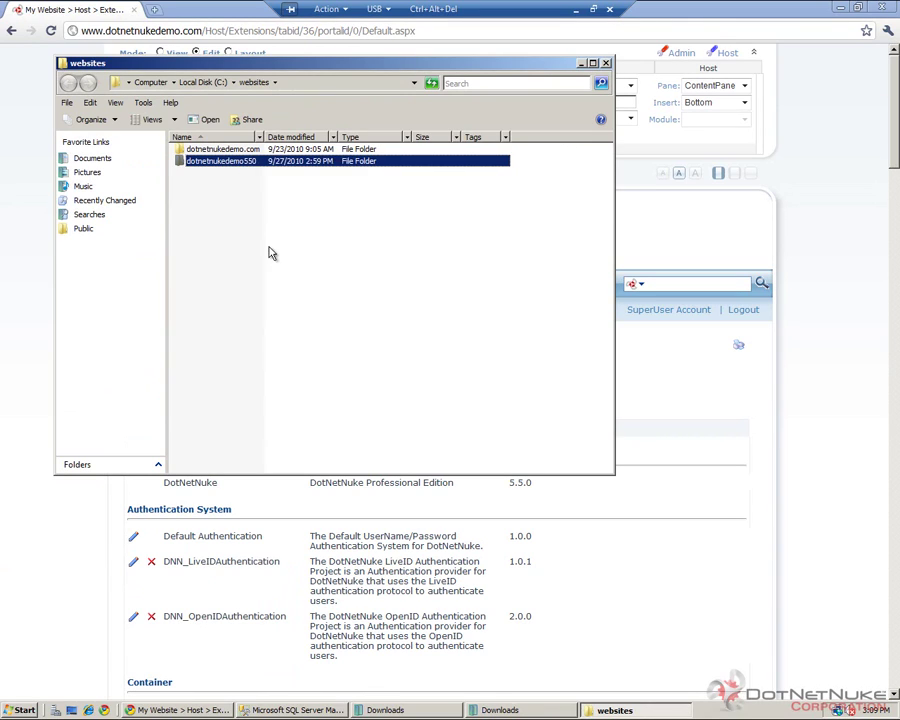
{"action": "right_click", "coordinate": [253, 236]}
{"action": "left_click", "coordinate": [288, 329]}
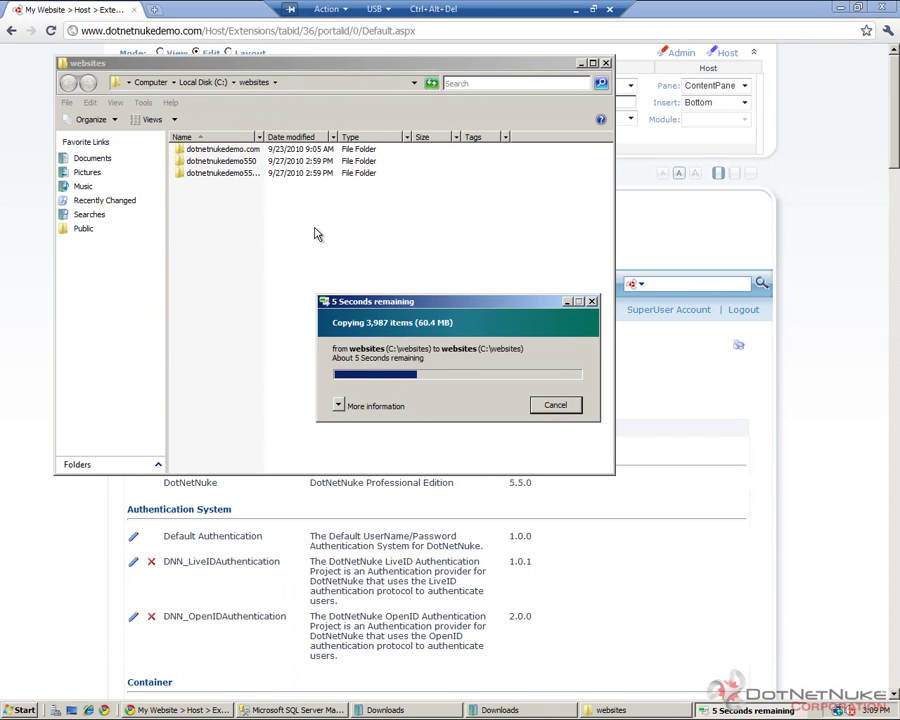
{"action": "double_click", "coordinate": [264, 136]}
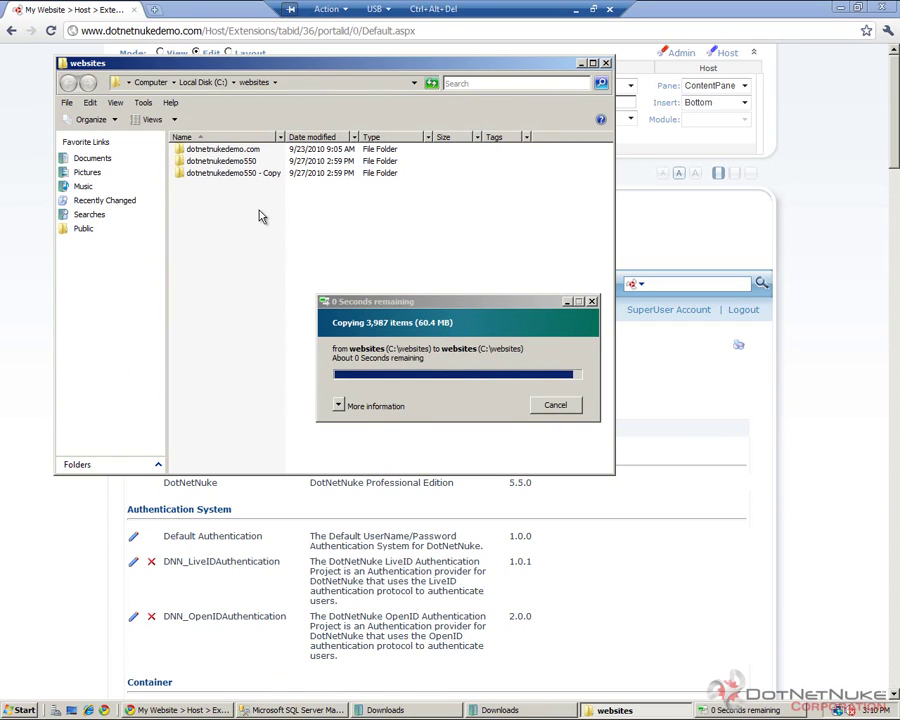
{"action": "left_click", "coordinate": [200, 174]}
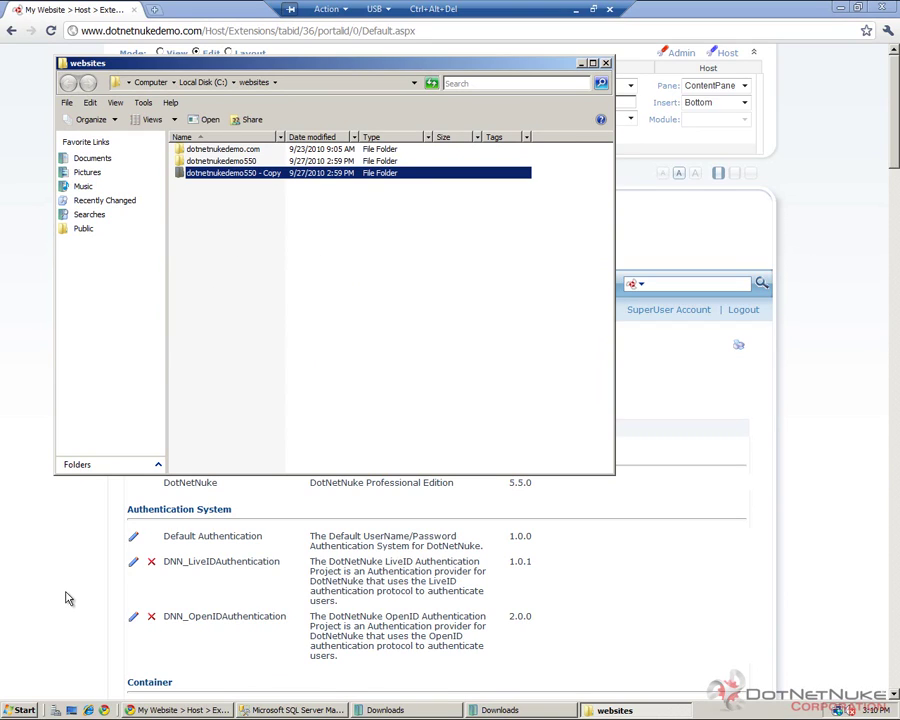
In Management Studio, collapse Security and bring up the dotnetnukedemo550 database's actions menu
{"action": "left_click", "coordinate": [292, 709]}
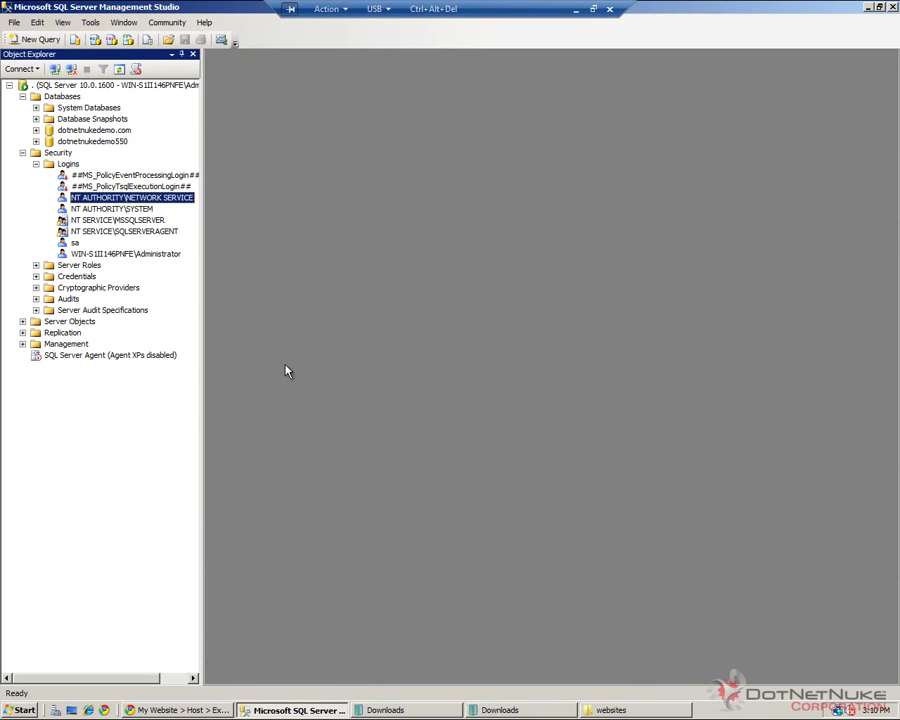
{"action": "left_click", "coordinate": [22, 152]}
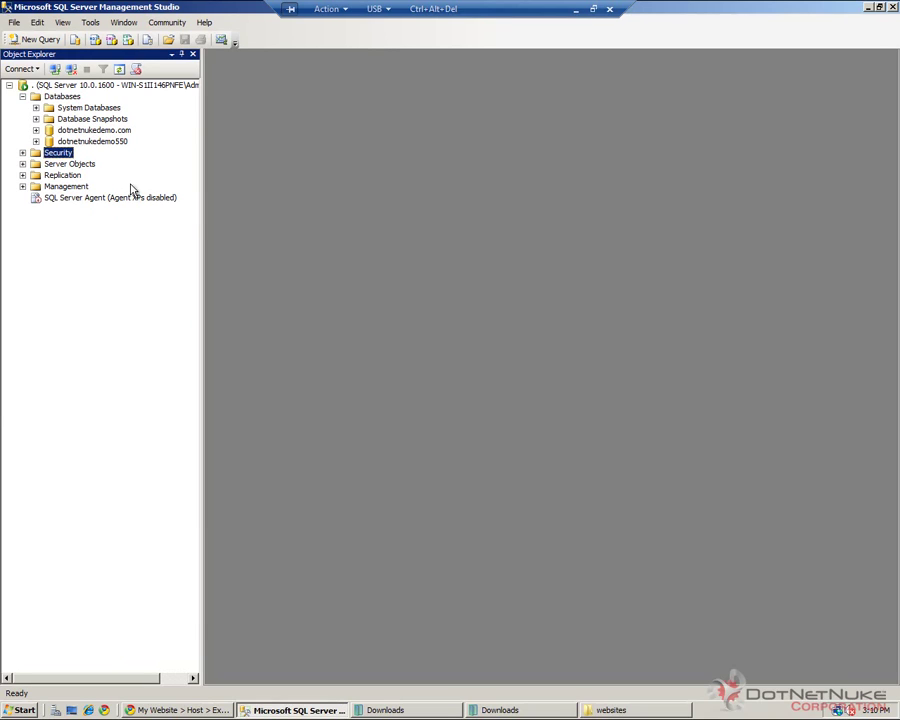
{"action": "left_click", "coordinate": [92, 141]}
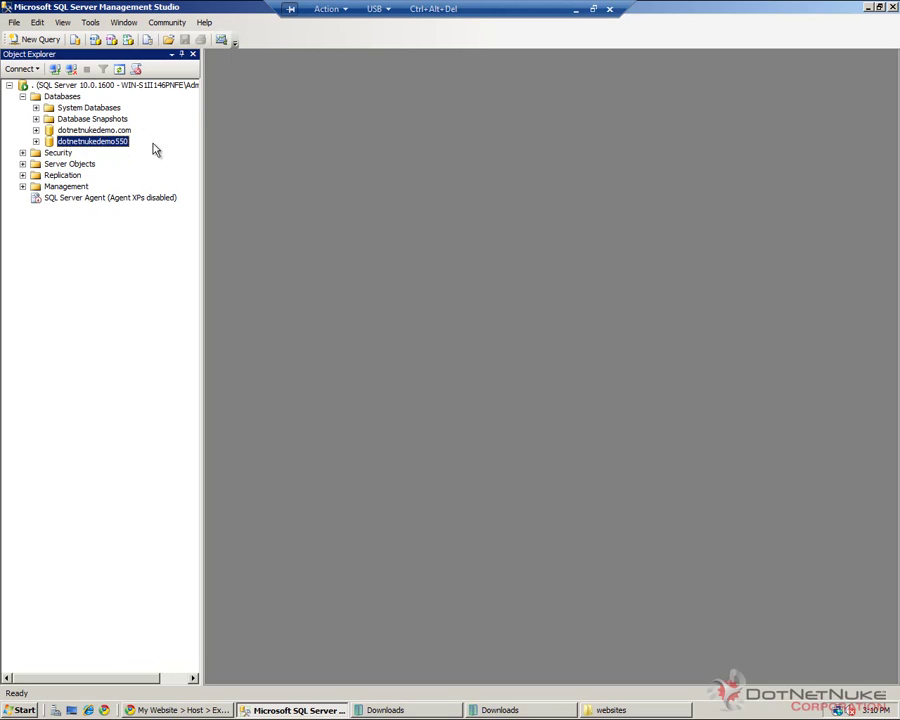
{"action": "right_click", "coordinate": [100, 145]}
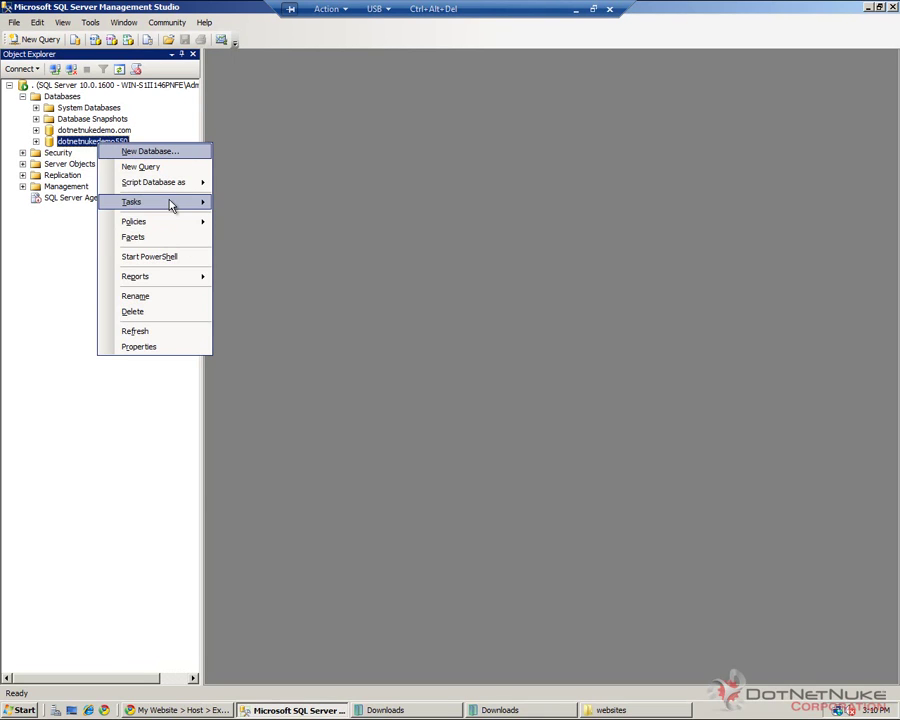
Run a full disk backup of dotnetnukedemo550 and dismiss the success message
{"action": "mouse_move", "coordinate": [150, 202]}
{"action": "left_click", "coordinate": [320, 280]}
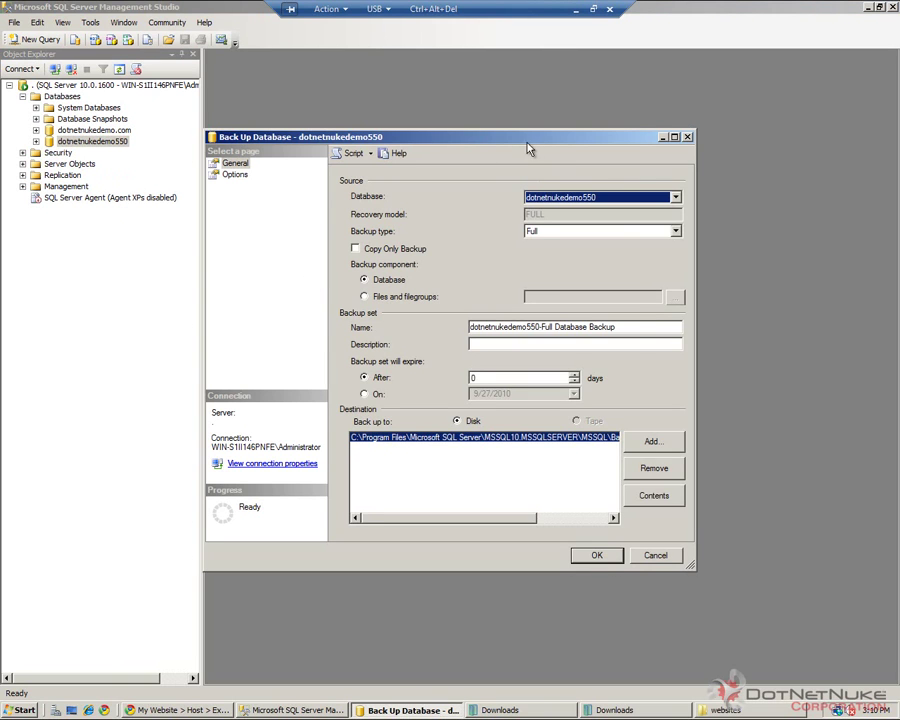
{"action": "left_click_drag", "start_coordinate": [505, 147], "coordinate": [463, 127]}
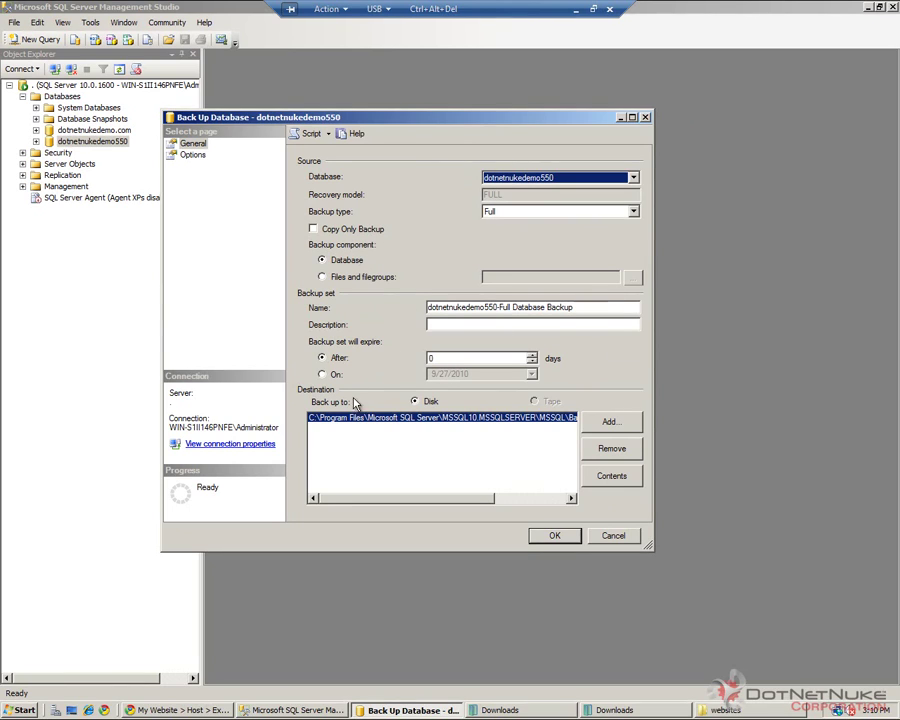
{"action": "left_click", "coordinate": [553, 538]}
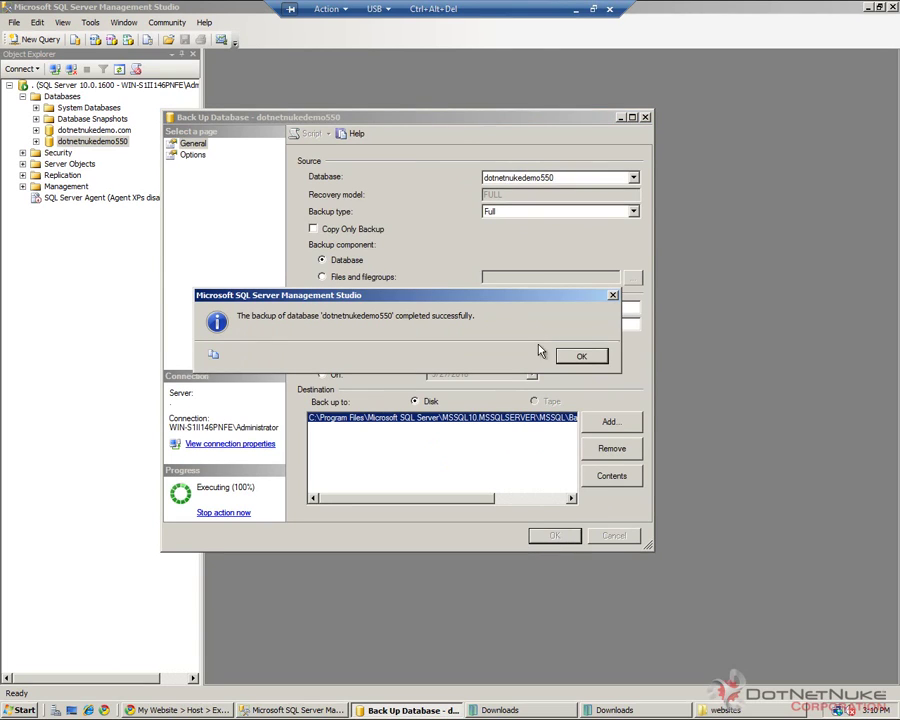
{"action": "left_click", "coordinate": [581, 357]}
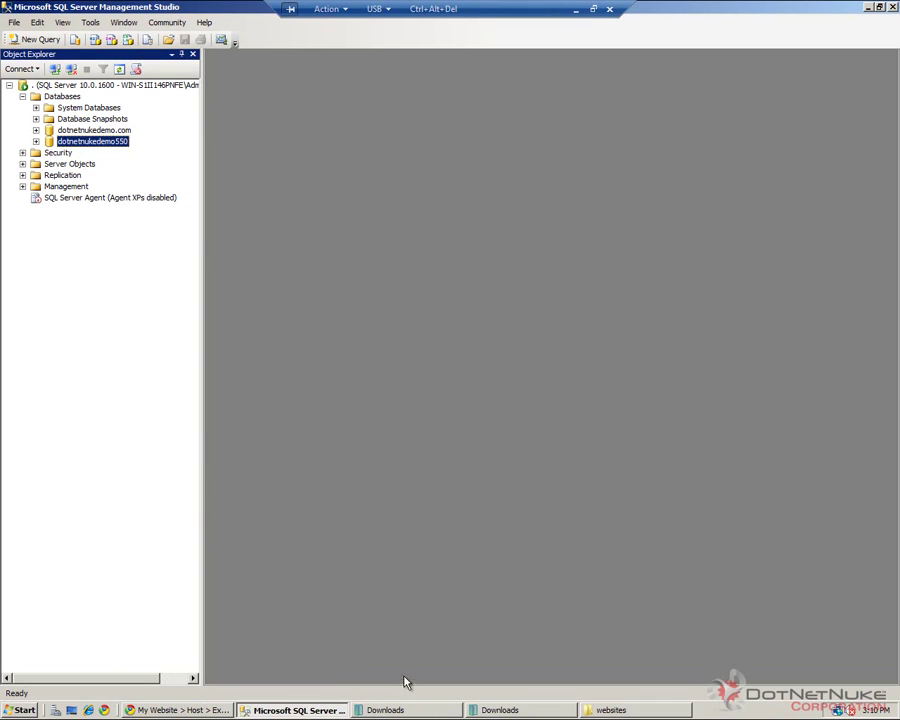
Maximize the Downloads window and select DotNetNuke_Professional_05.05.01_Upgrade.zip
{"action": "left_click", "coordinate": [410, 708]}
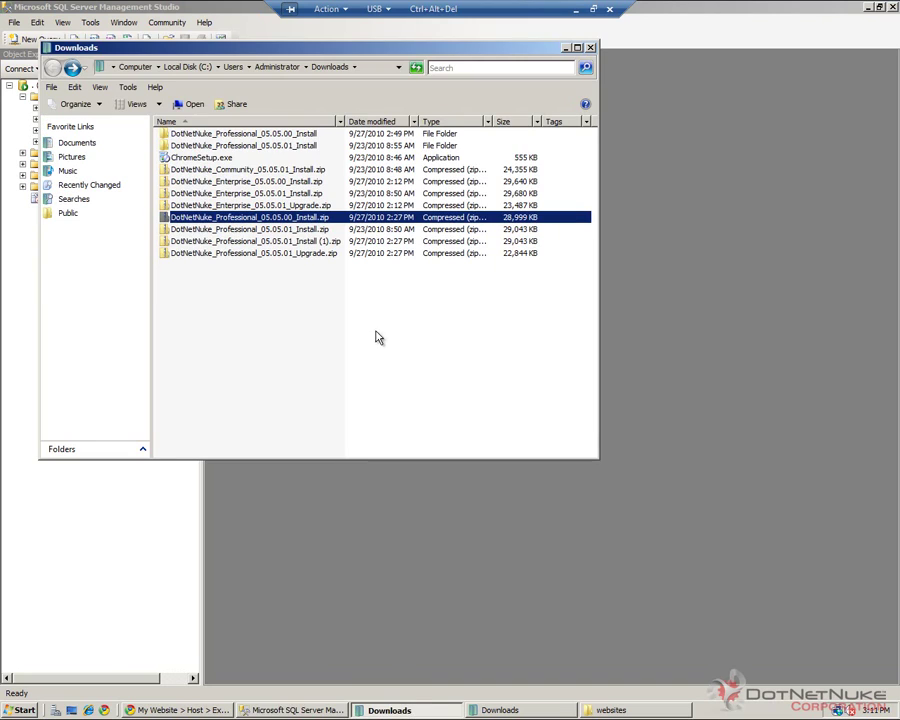
{"action": "double_click", "coordinate": [239, 33]}
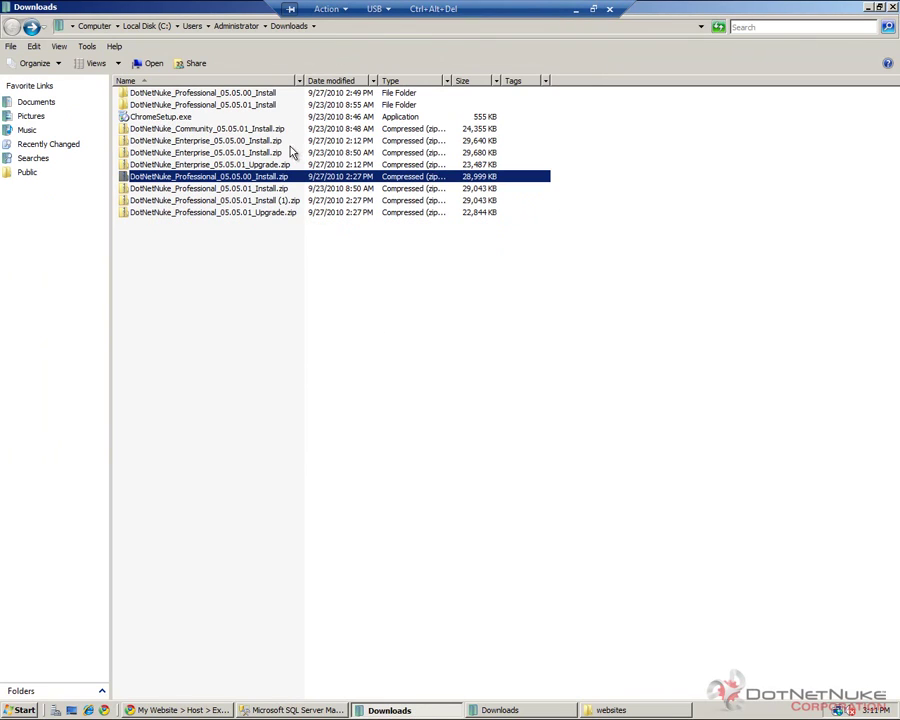
{"action": "left_click", "coordinate": [266, 213]}
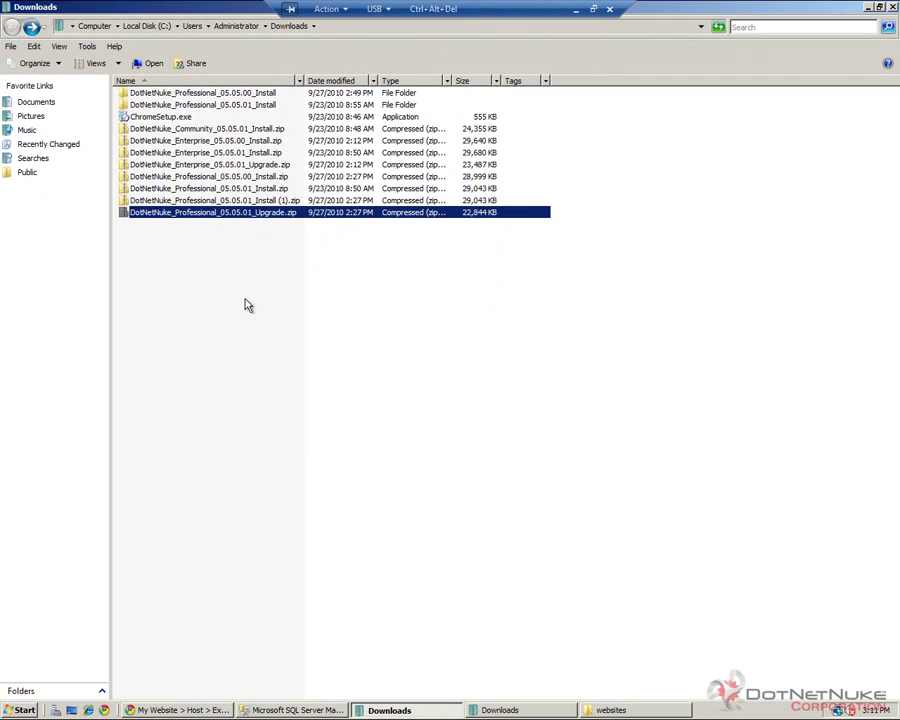
Unblock DotNetNuke_Professional_05.05.01_Upgrade.zip in its Properties and apply the change
{"action": "right_click", "coordinate": [268, 214]}
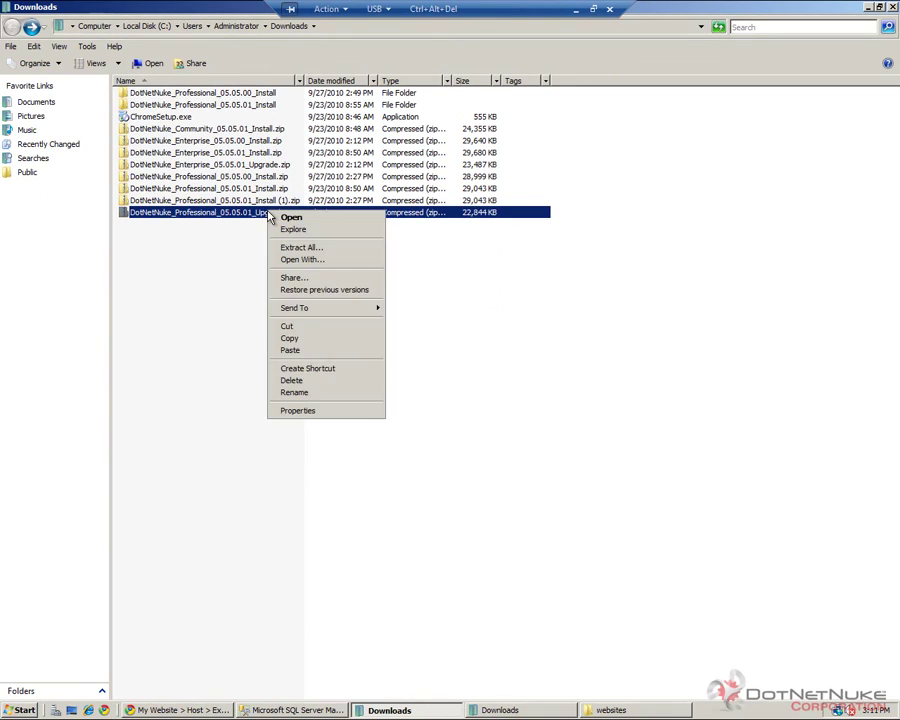
{"action": "left_click", "coordinate": [300, 411]}
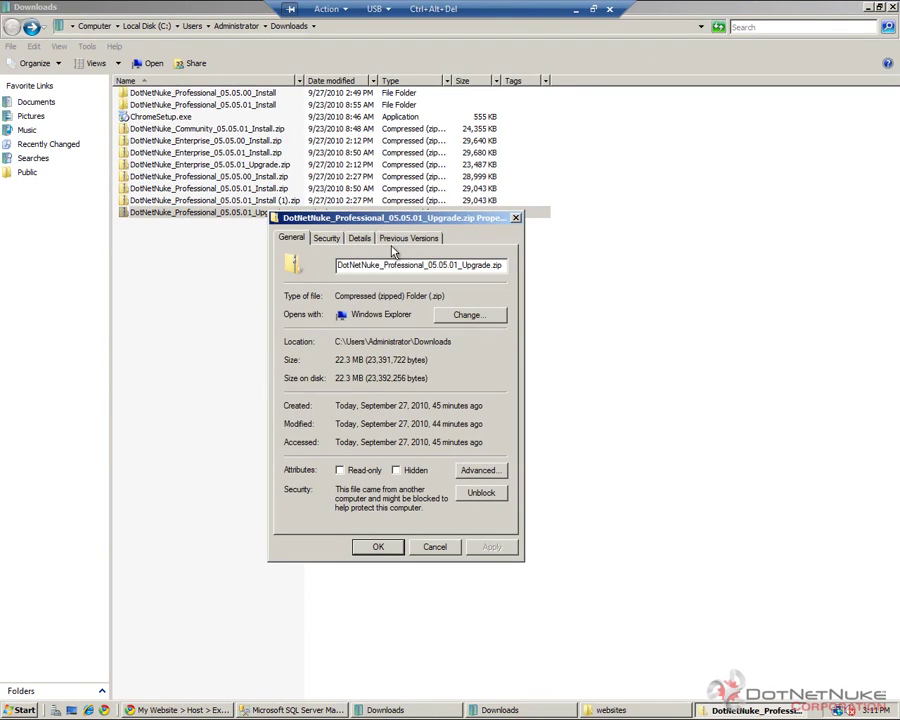
{"action": "left_click_drag", "start_coordinate": [392, 216], "coordinate": [363, 254]}
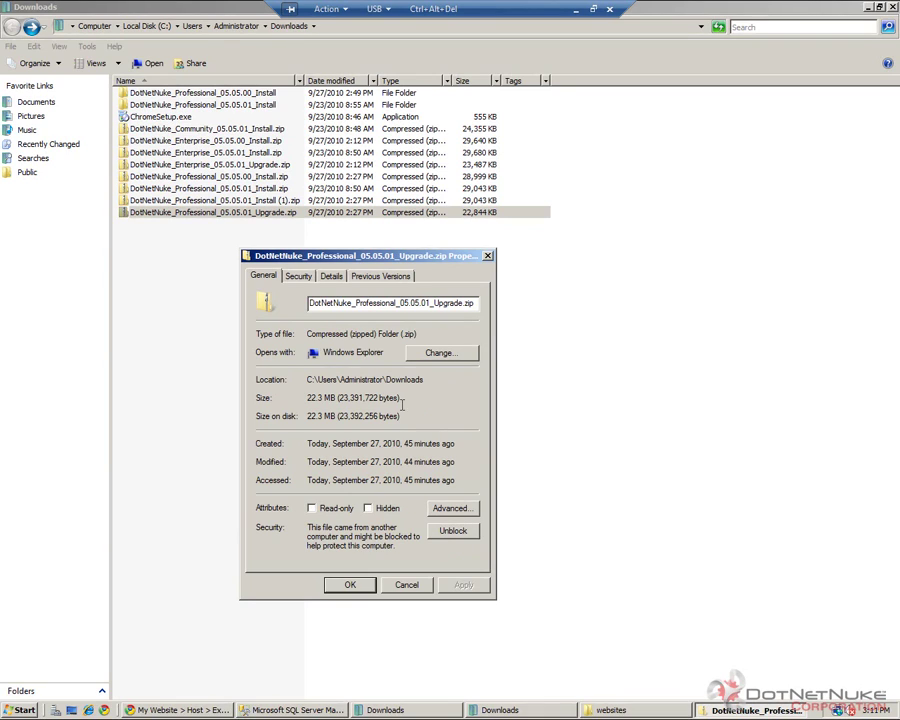
{"action": "left_click", "coordinate": [455, 531]}
{"action": "left_click", "coordinate": [464, 584]}
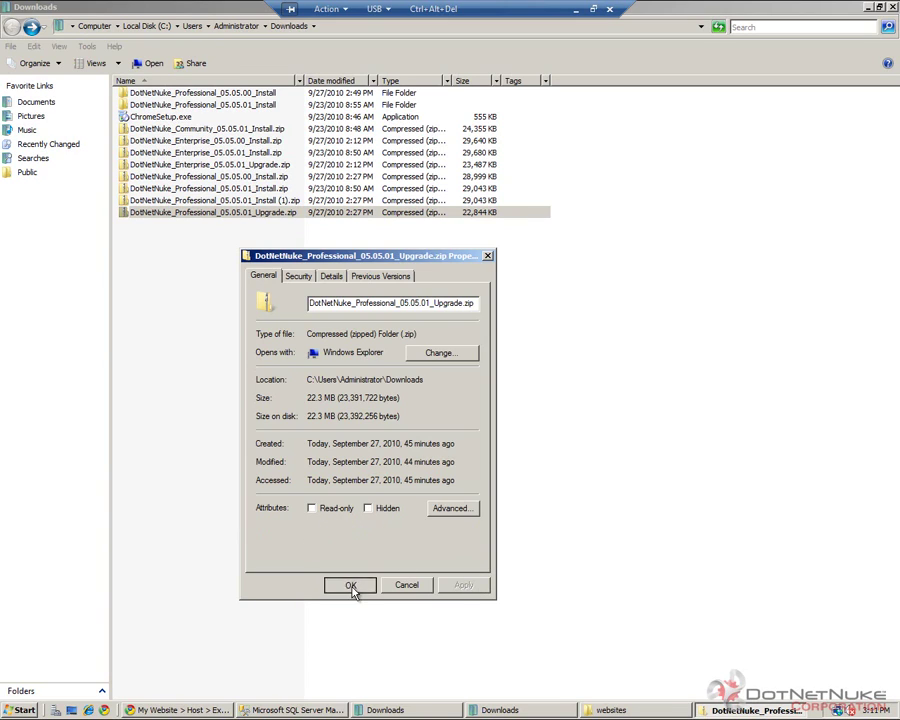
{"action": "left_click", "coordinate": [350, 584]}
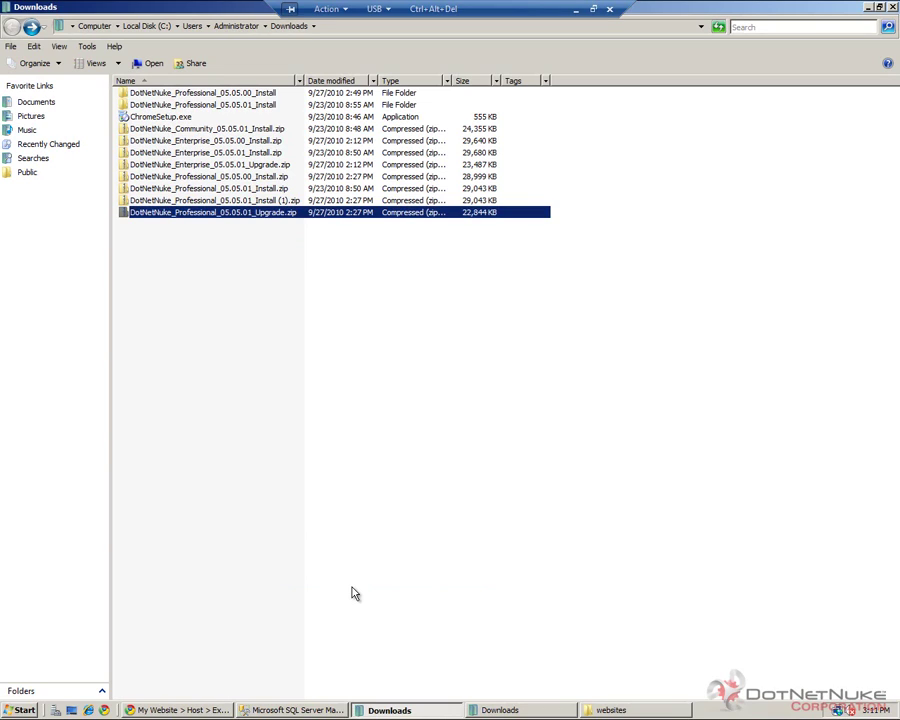
Extract the upgrade zip into the suggested DotNetNuke_Professional_05.05.01_Upgrade folder
{"action": "right_click", "coordinate": [238, 222]}
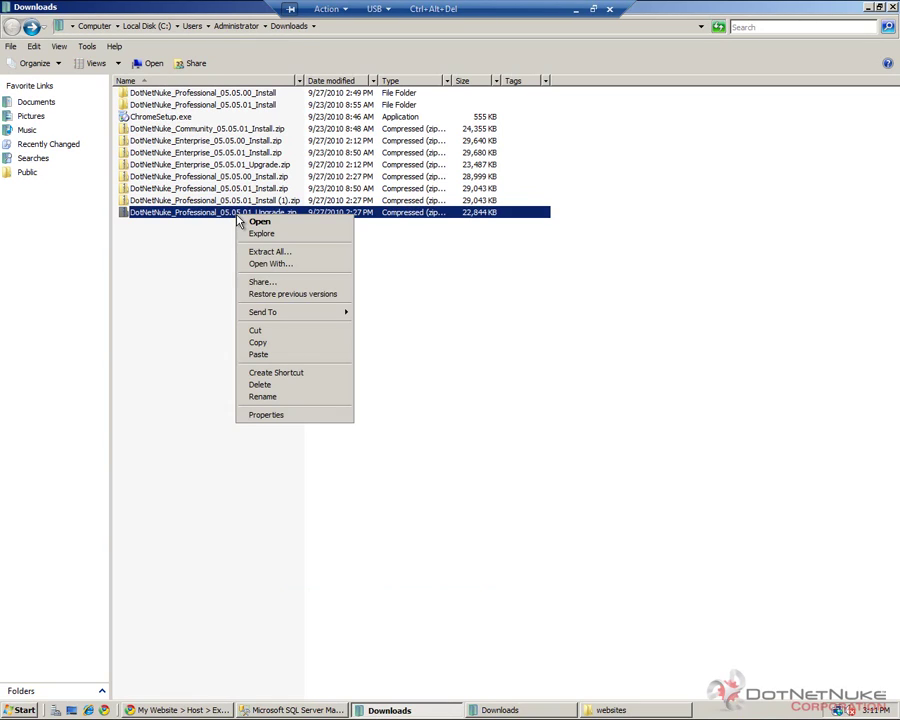
{"action": "left_click", "coordinate": [279, 256]}
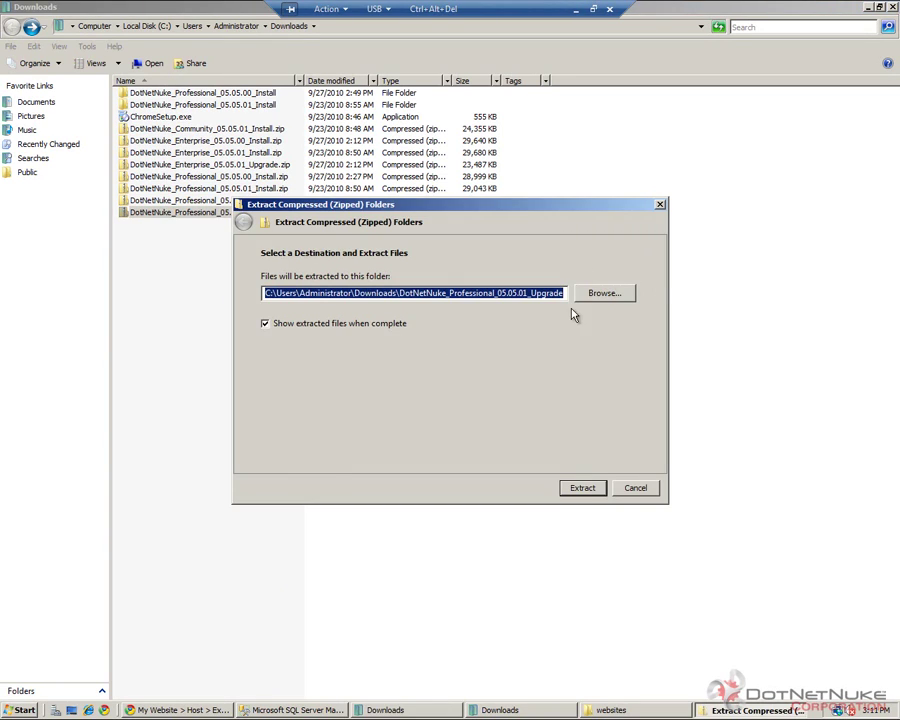
{"action": "left_click", "coordinate": [583, 489]}
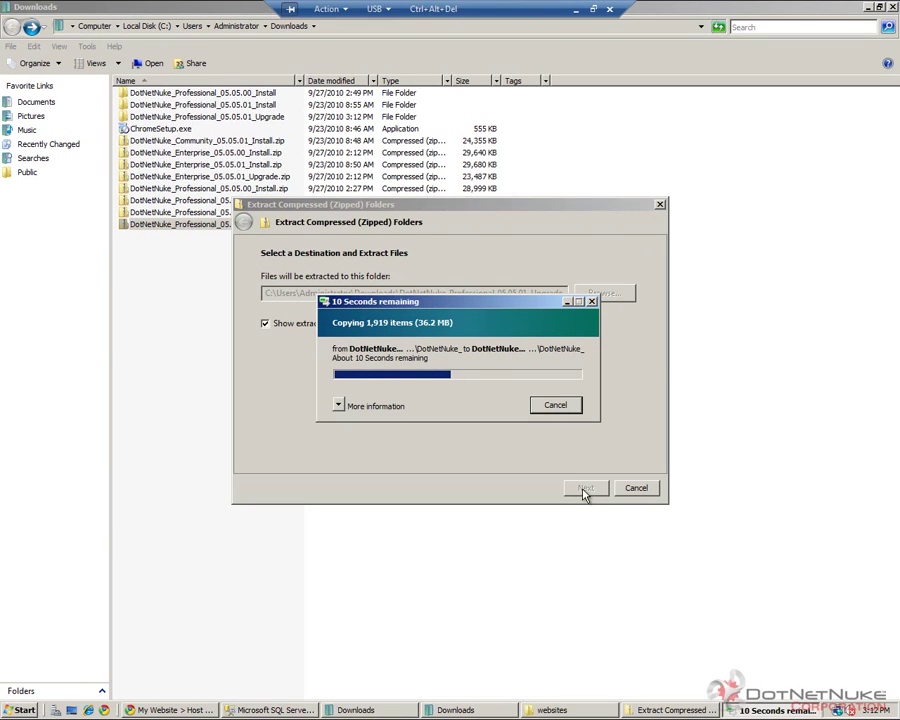
{"action": "left_click", "coordinate": [565, 710]}
{"action": "left_click", "coordinate": [258, 332]}
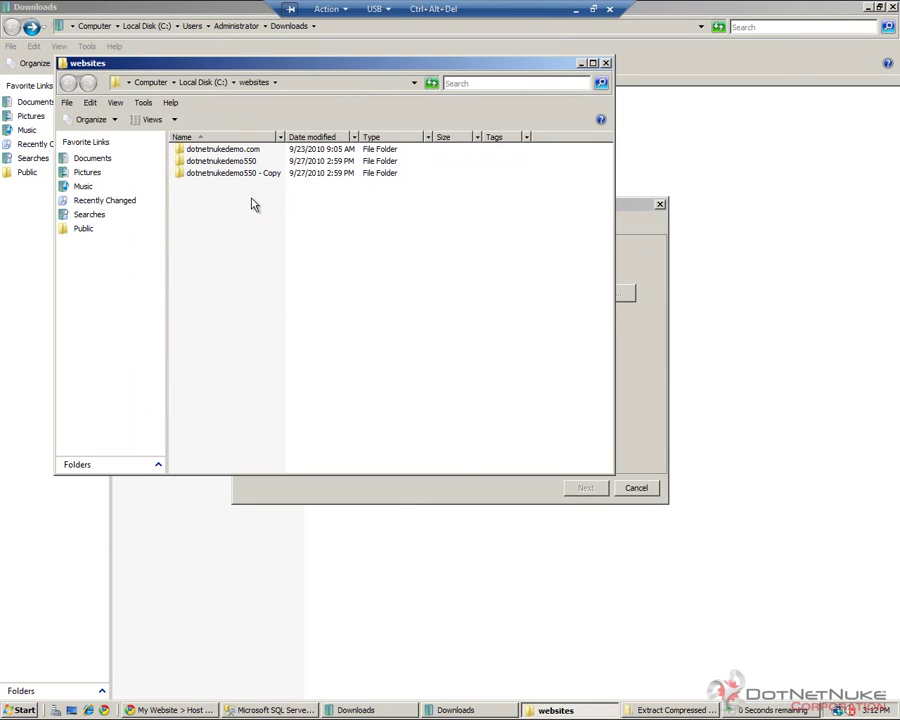
Open the live dotnetnukedemo550 folder from the websites window
{"action": "left_click", "coordinate": [418, 62]}
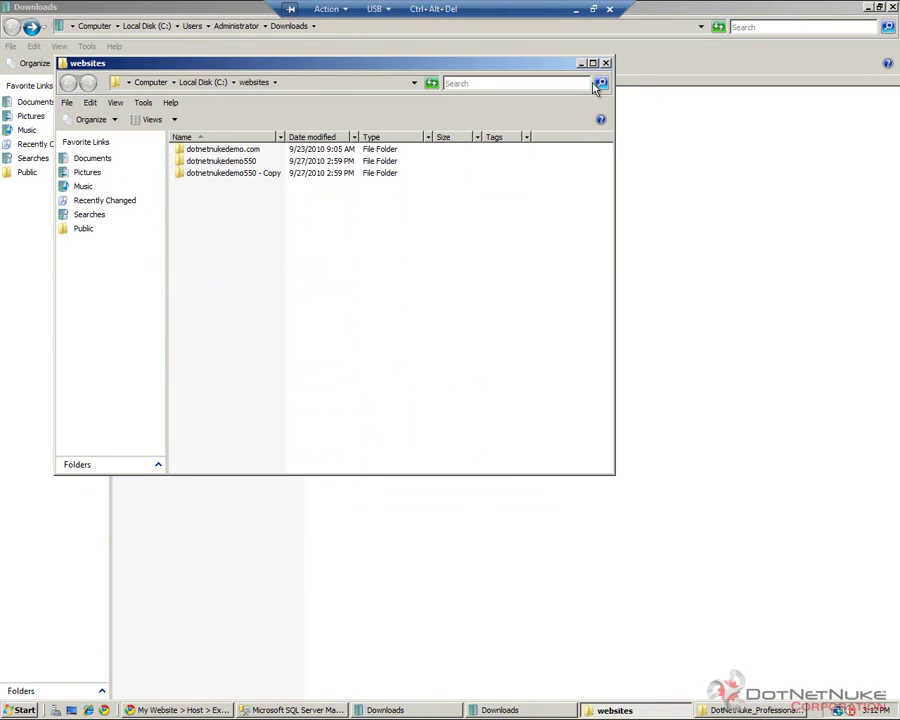
{"action": "double_click", "coordinate": [246, 166]}
{"action": "double_click", "coordinate": [317, 66]}
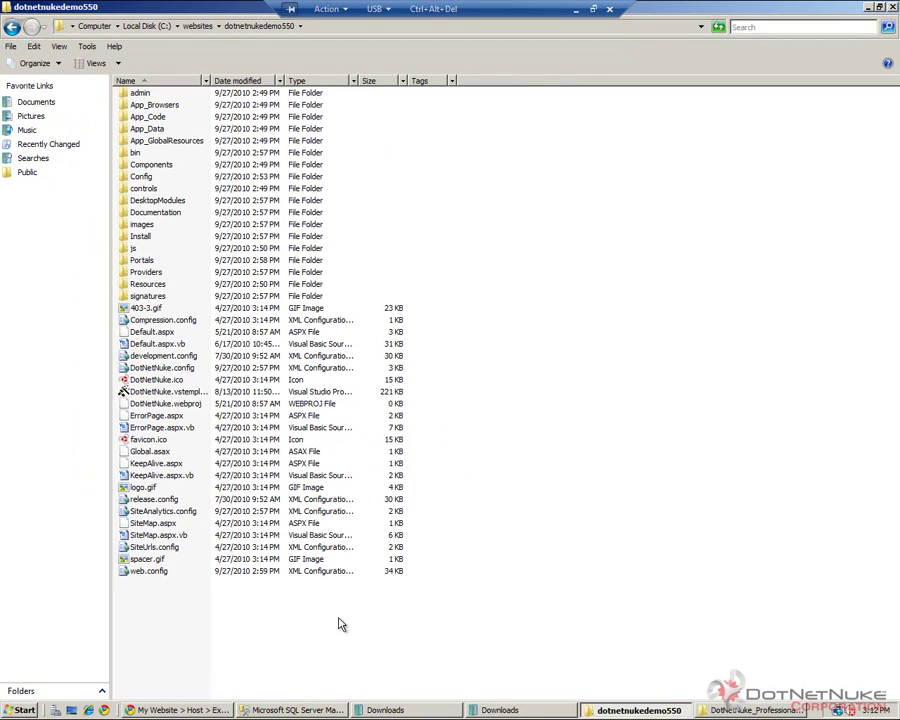
Create an empty file named app_offline.htm in the dotnetnukedemo550 folder
{"action": "right_click", "coordinate": [257, 632]}
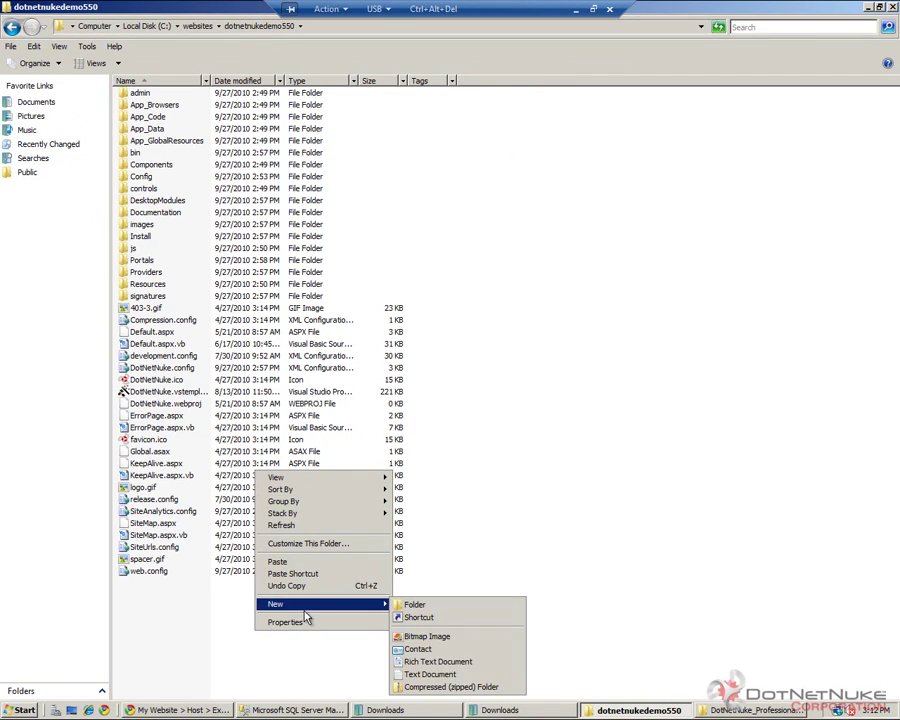
{"action": "mouse_move", "coordinate": [320, 604]}
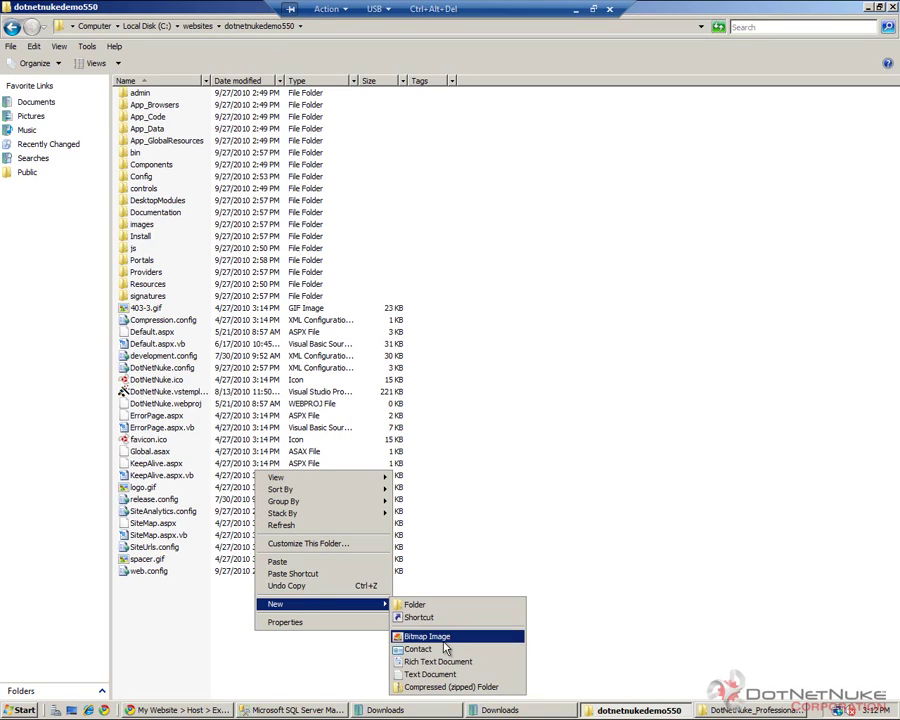
{"action": "left_click", "coordinate": [431, 674]}
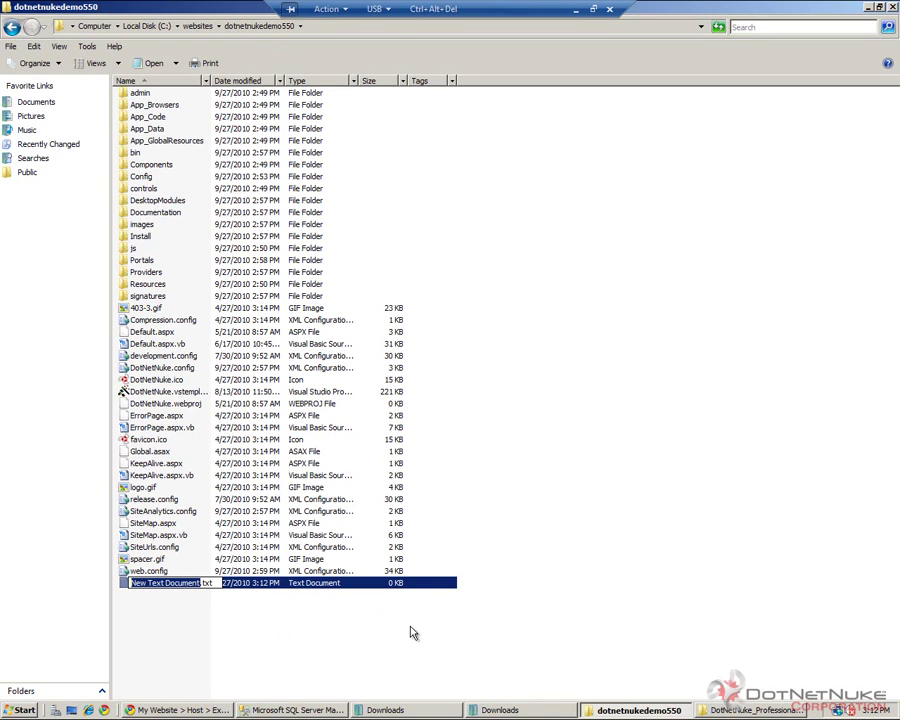
{"action": "key", "text": "shift+End"}
{"action": "type", "text": "app_"}
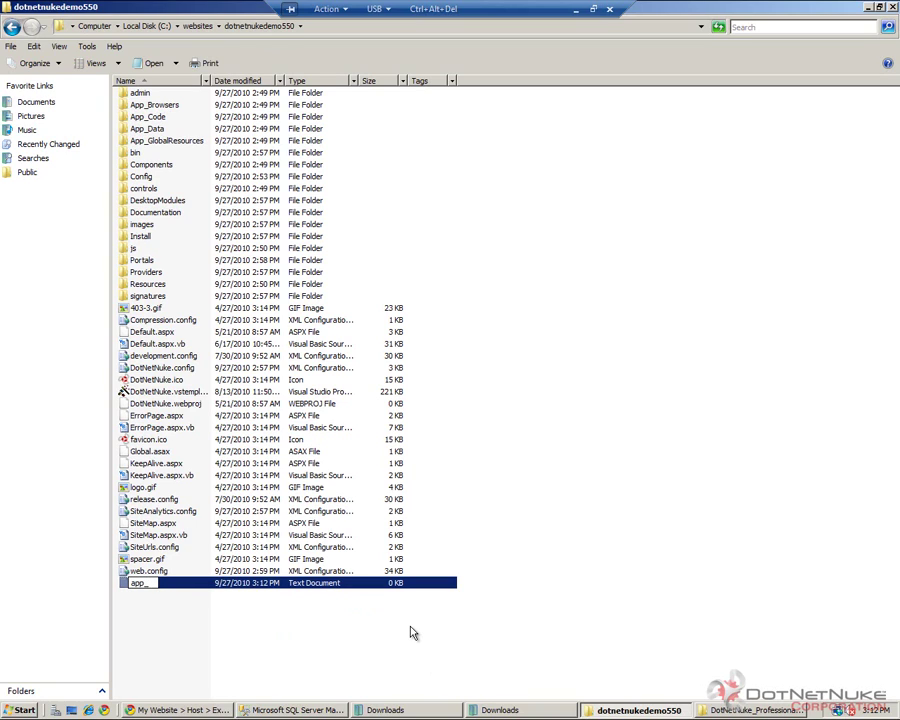
{"action": "type", "text": "offline.htm"}
{"action": "key", "text": "Return"}
{"action": "key", "text": "Return"}
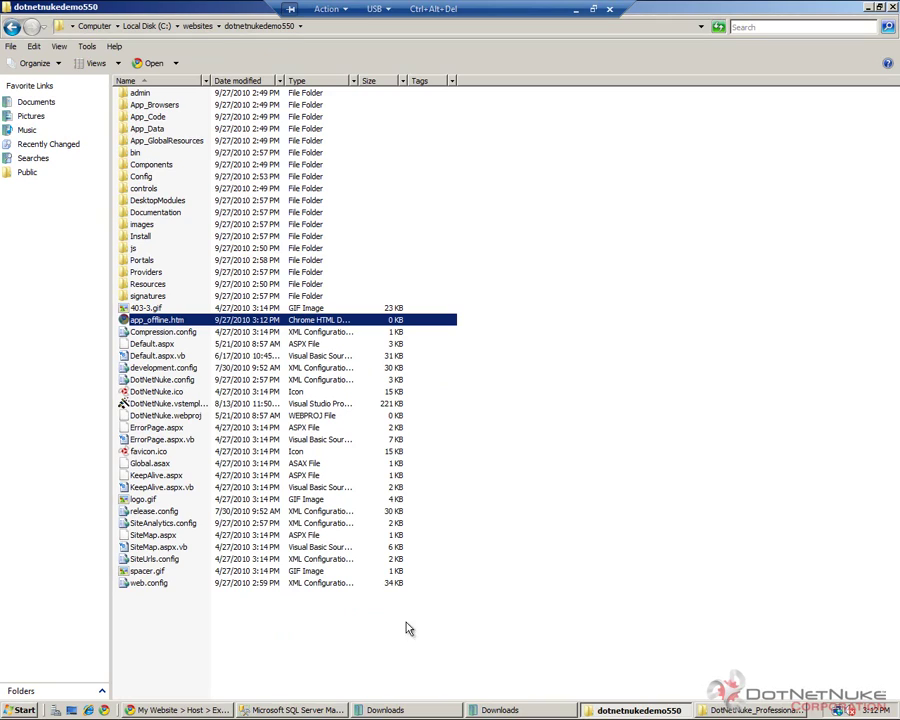
{"action": "left_click", "coordinate": [520, 415]}
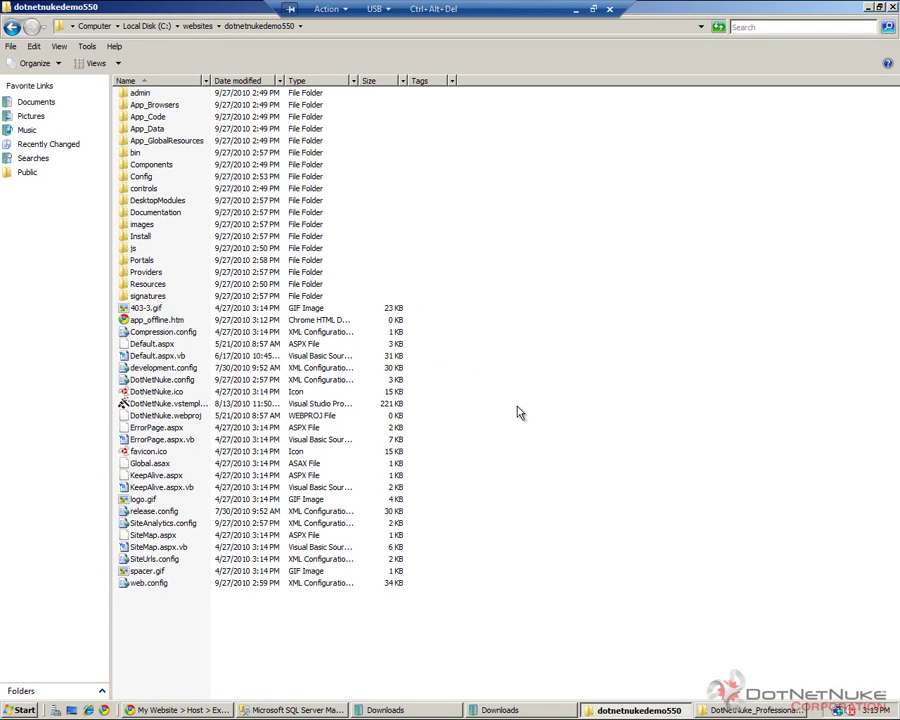
Reload the site home page to confirm the 'resource cannot be found' error
{"action": "left_click", "coordinate": [180, 710]}
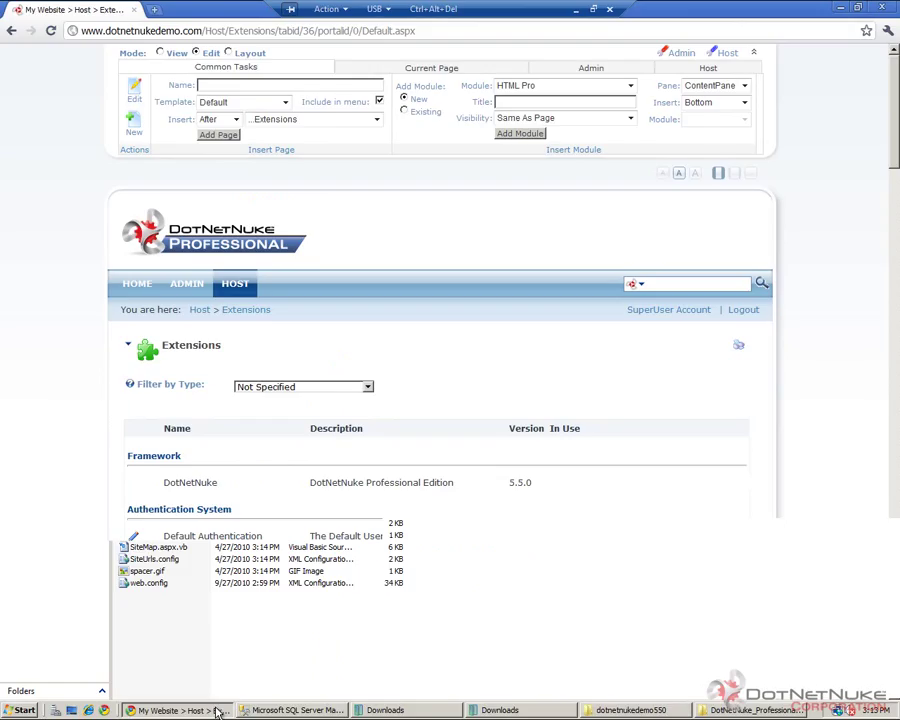
{"action": "left_click", "coordinate": [198, 229]}
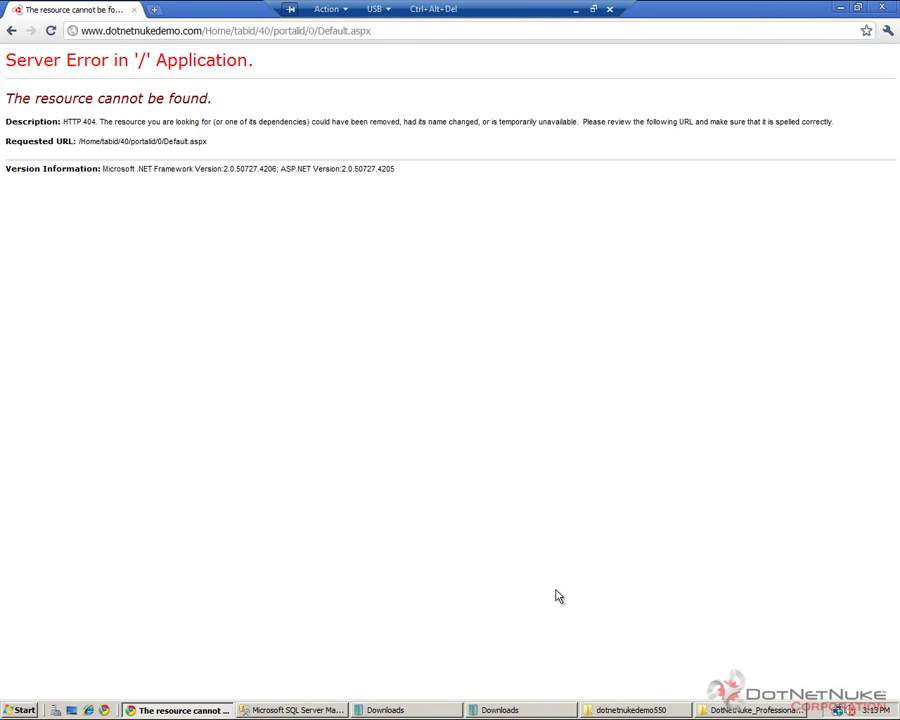
{"action": "left_click", "coordinate": [647, 710]}
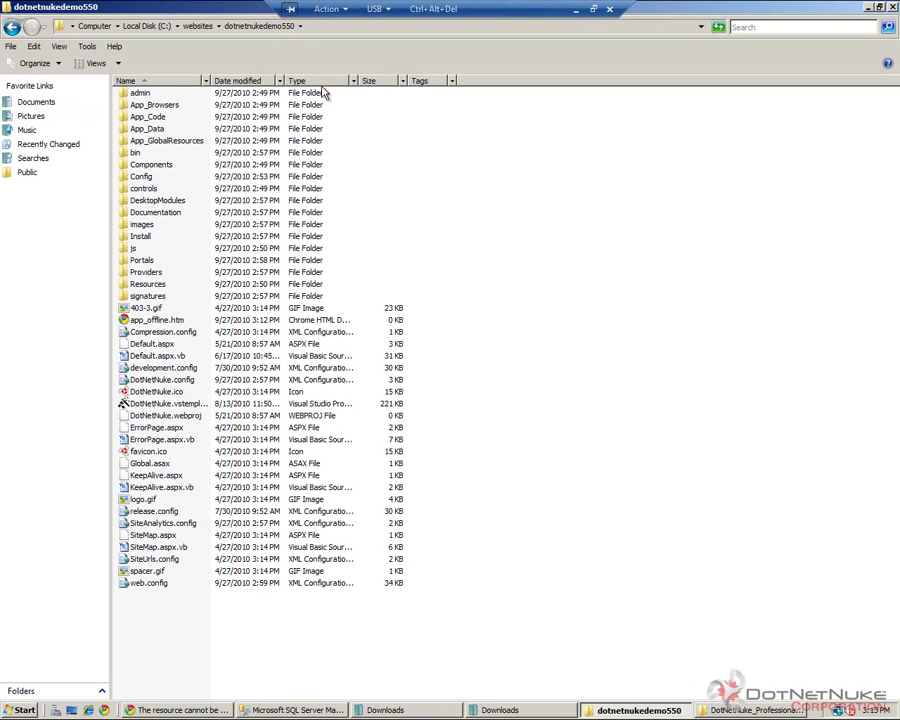
Open web.config with Notepad via Open With, leaving 'Always use this program' unchecked
{"action": "right_click", "coordinate": [152, 583]}
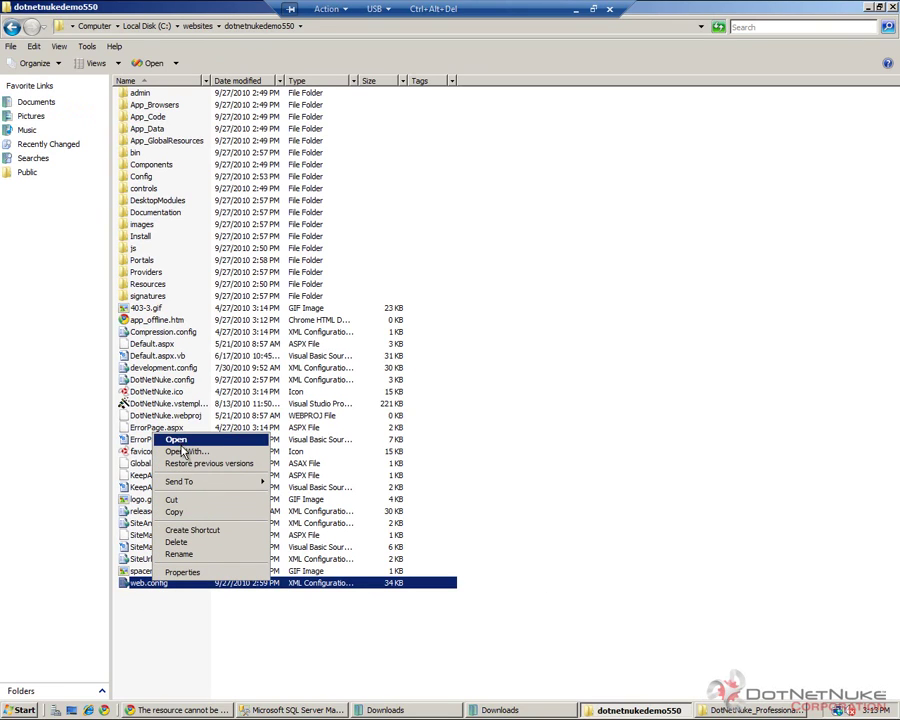
{"action": "left_click", "coordinate": [185, 452]}
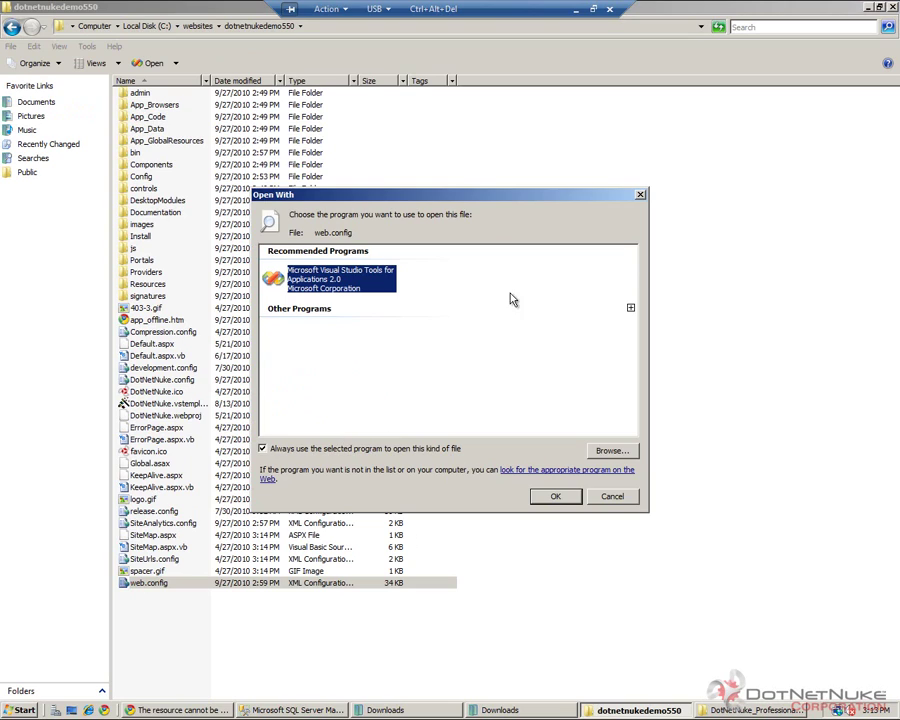
{"action": "left_click", "coordinate": [630, 307]}
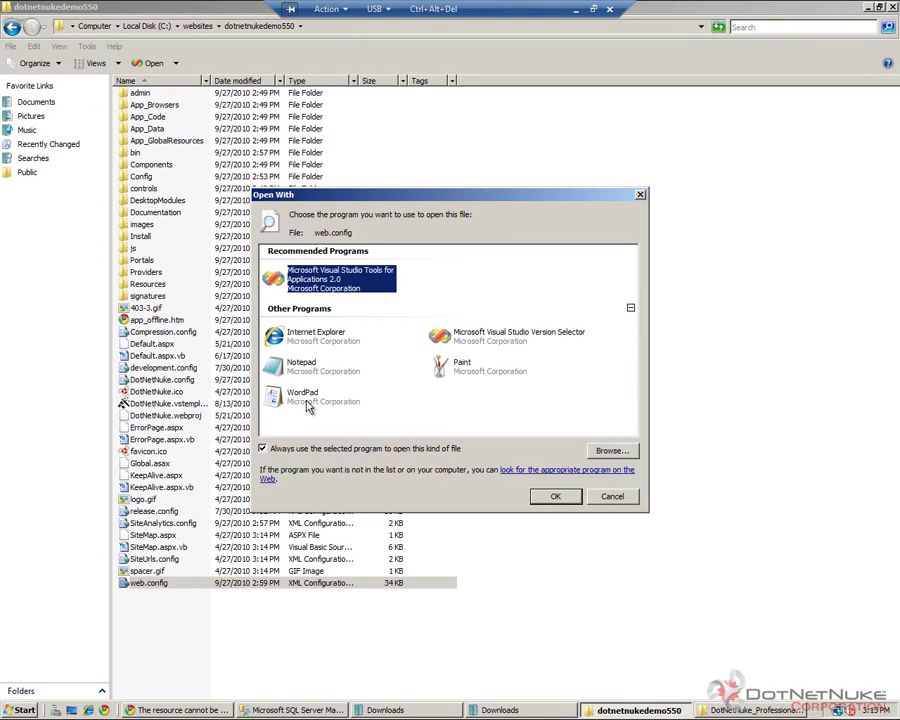
{"action": "left_click", "coordinate": [305, 368]}
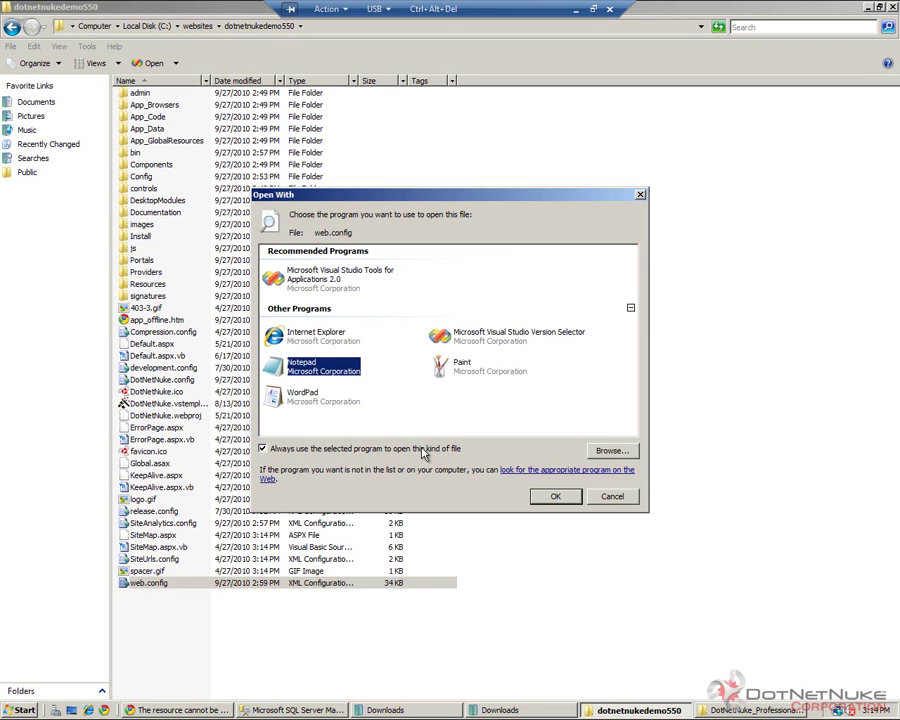
{"action": "left_click", "coordinate": [424, 452]}
{"action": "left_click", "coordinate": [558, 497]}
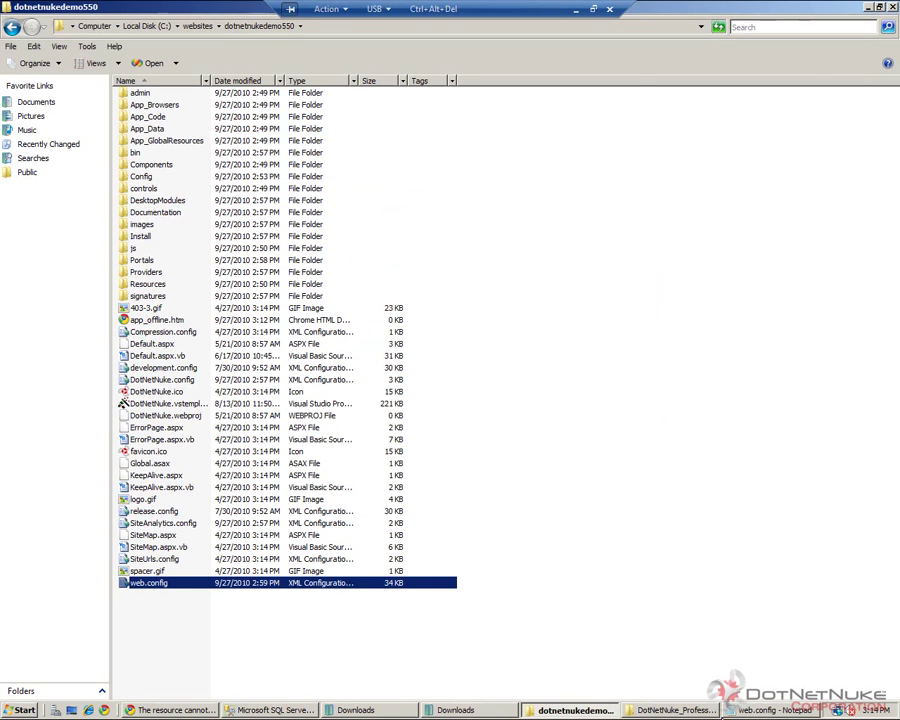
Change the AutoUpgrade value in web.config from true to false
{"action": "key", "text": "super+Up"}
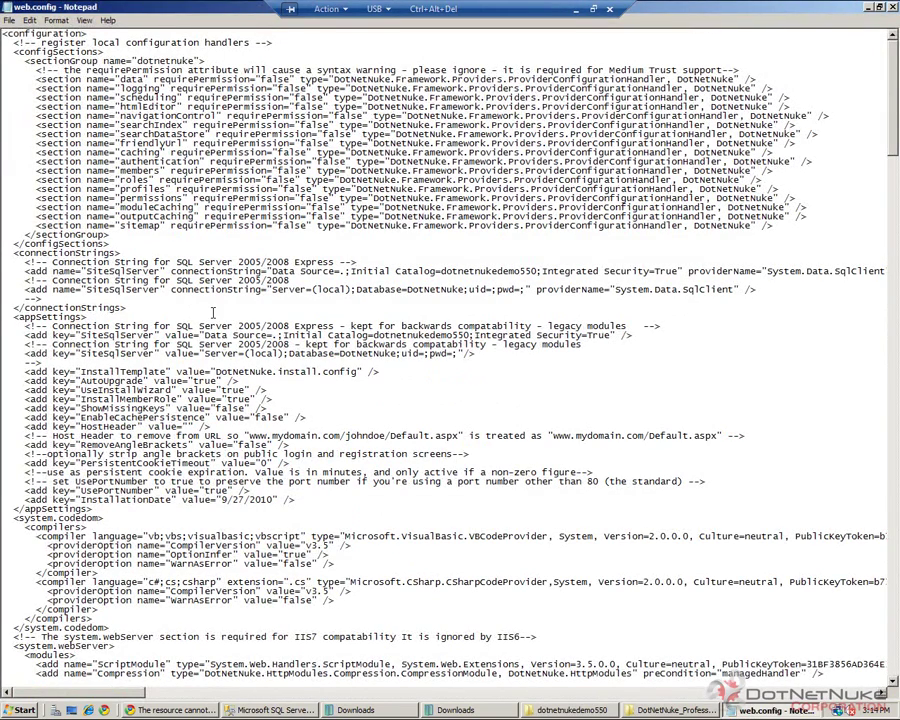
{"action": "scroll", "coordinate": [304, 291], "scroll_direction": "down", "scroll_amount": 1}
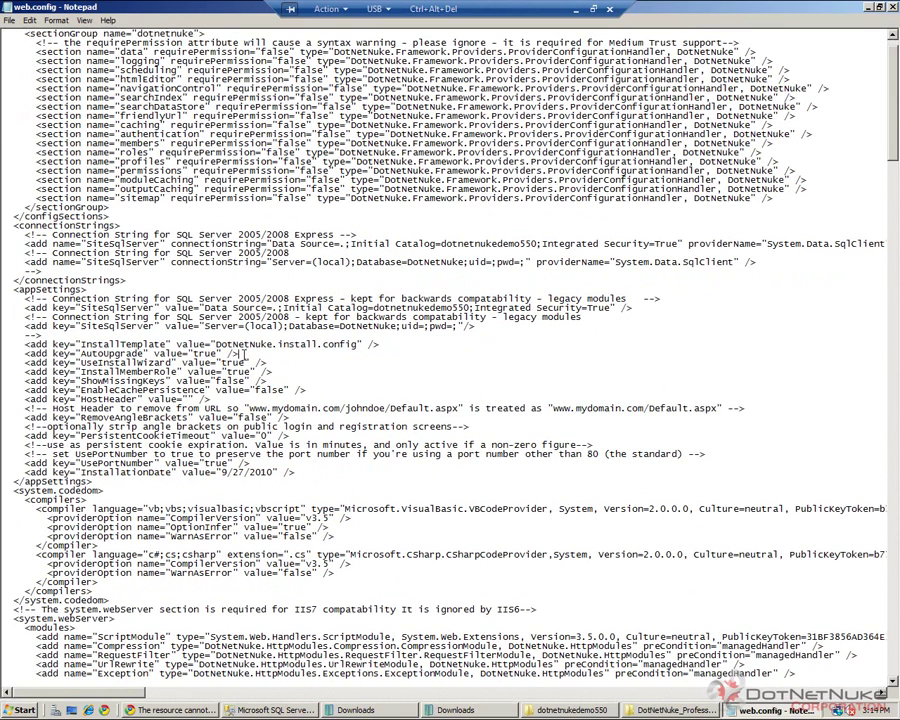
{"action": "key", "text": "shift+Home"}
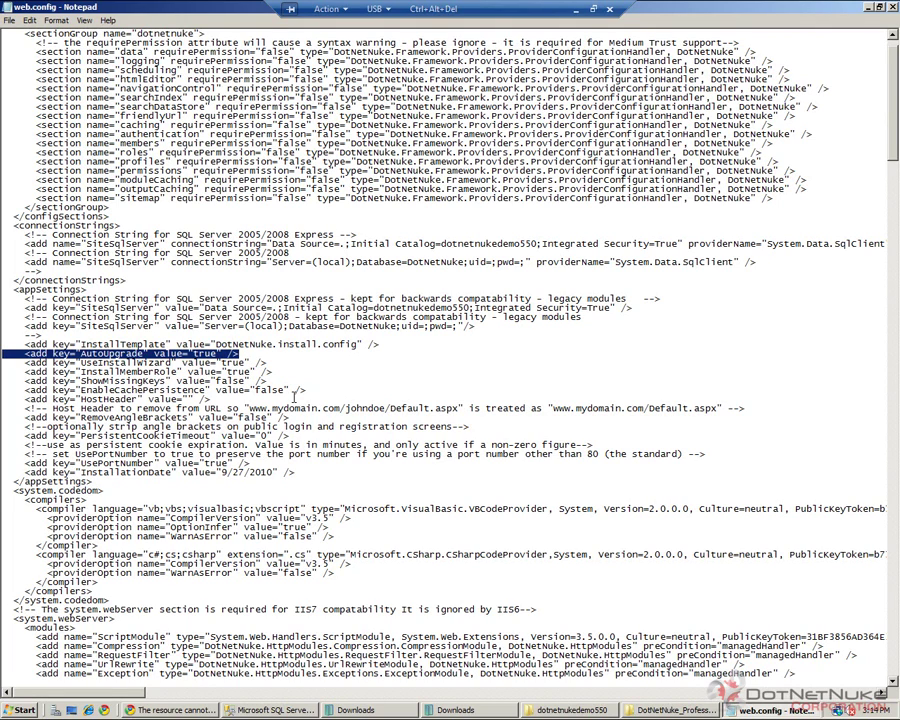
{"action": "left_click", "coordinate": [212, 354]}
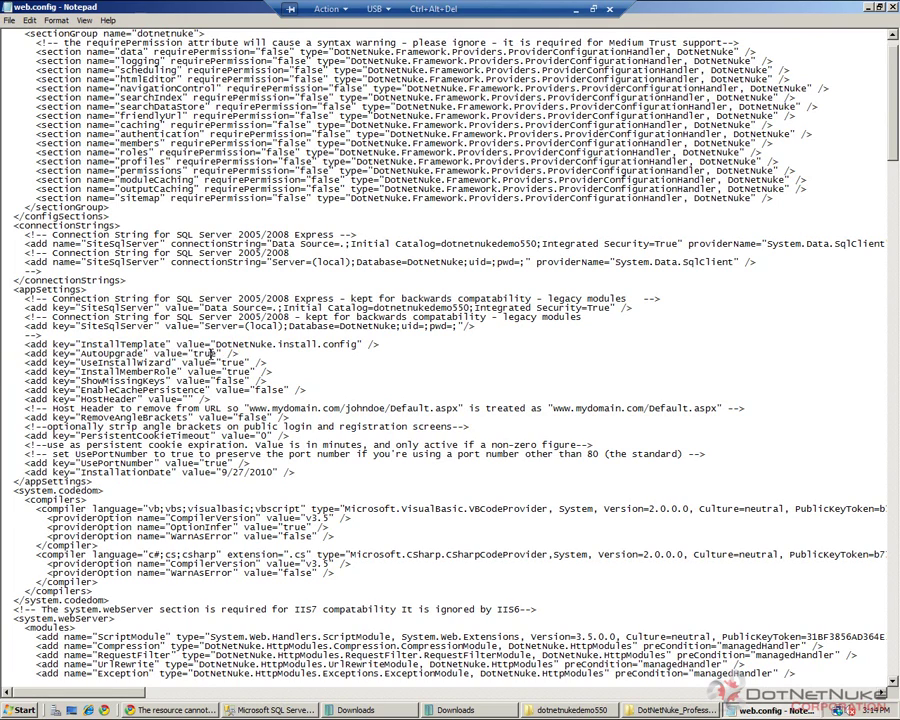
{"action": "key", "text": "BackSpace"}
{"action": "key", "text": "BackSpace"}
{"action": "key", "text": "BackSpace"}
{"action": "type", "text": "fals"}
{"action": "type", "text": "s"}
Save web.config, close Notepad and return to the site folder window
{"action": "left_click", "coordinate": [10, 20]}
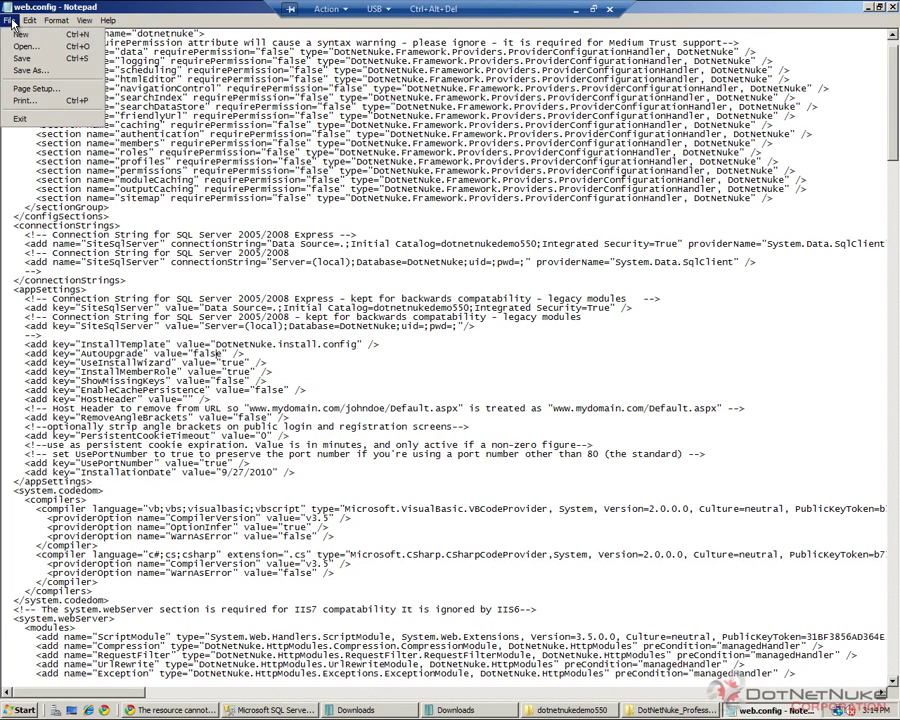
{"action": "left_click", "coordinate": [30, 51]}
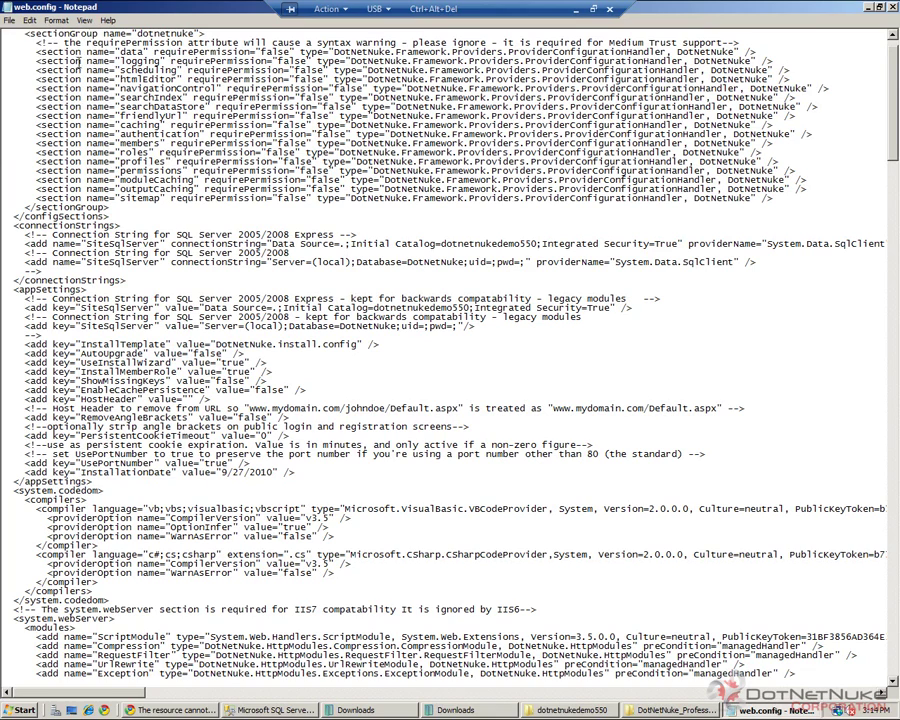
{"action": "left_click", "coordinate": [892, 7]}
{"action": "left_click", "coordinate": [627, 345]}
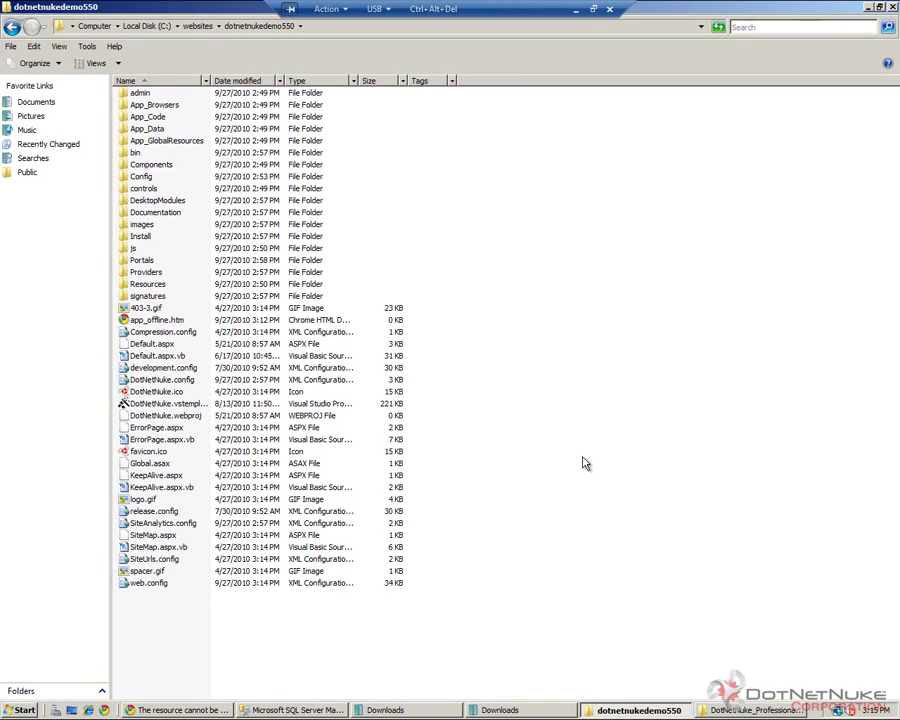
Copy every file and folder in the 05.05.01 upgrade package, then bring dotnetnukedemo550 forward
{"action": "left_click", "coordinate": [781, 713]}
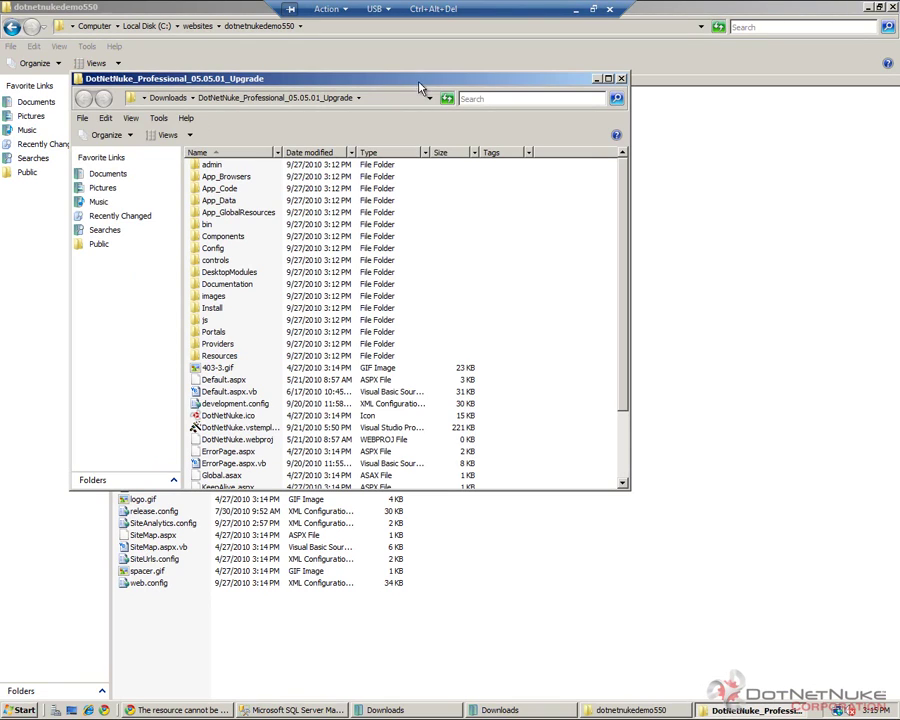
{"action": "left_click_drag", "start_coordinate": [628, 490], "coordinate": [637, 664]}
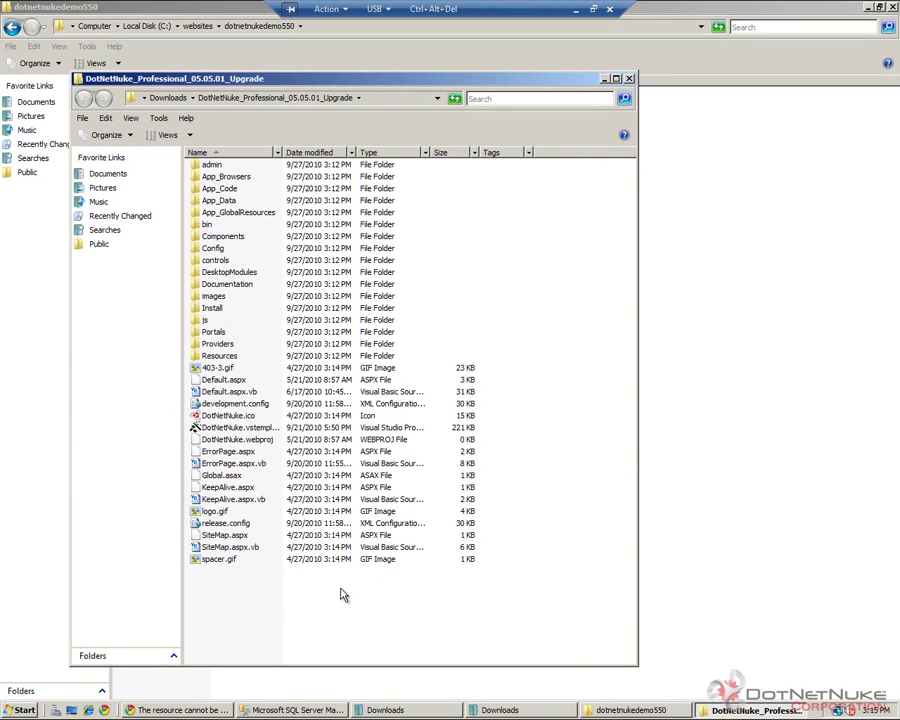
{"action": "key", "text": "ctrl+a"}
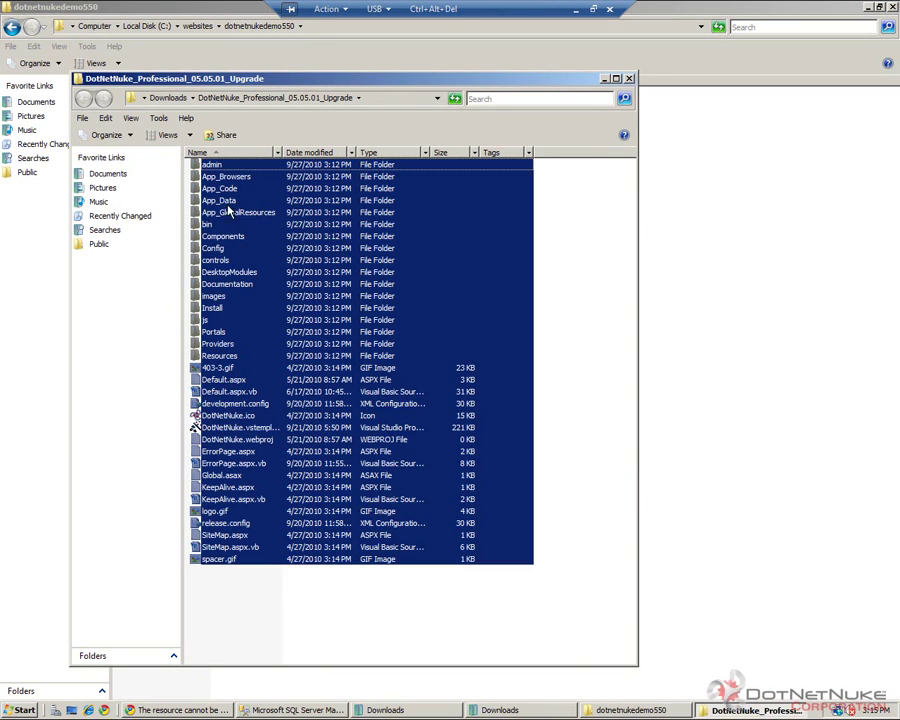
{"action": "right_click", "coordinate": [215, 170]}
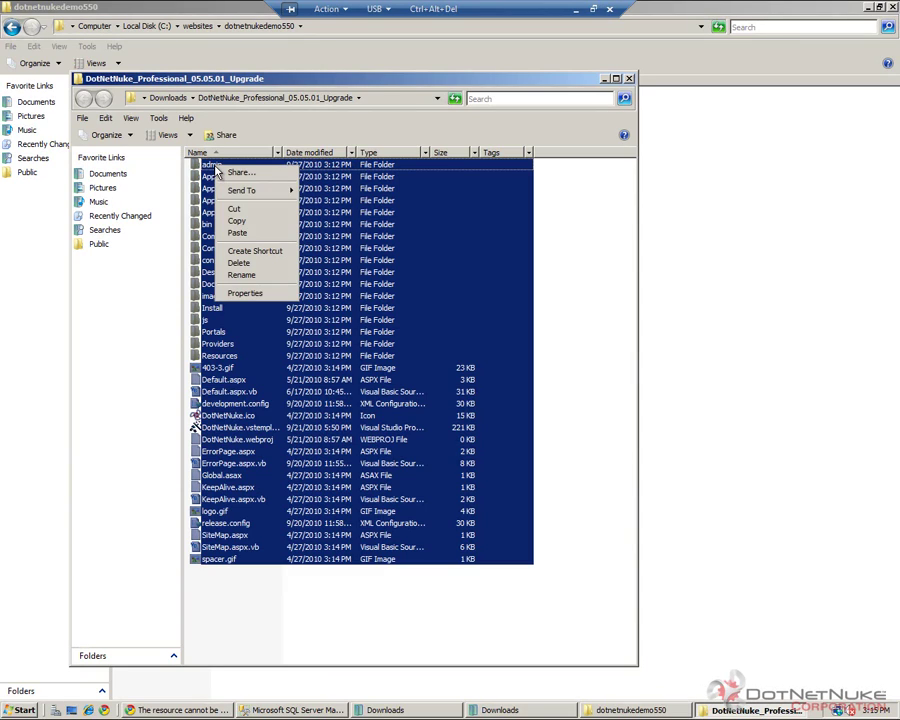
{"action": "left_click", "coordinate": [249, 222]}
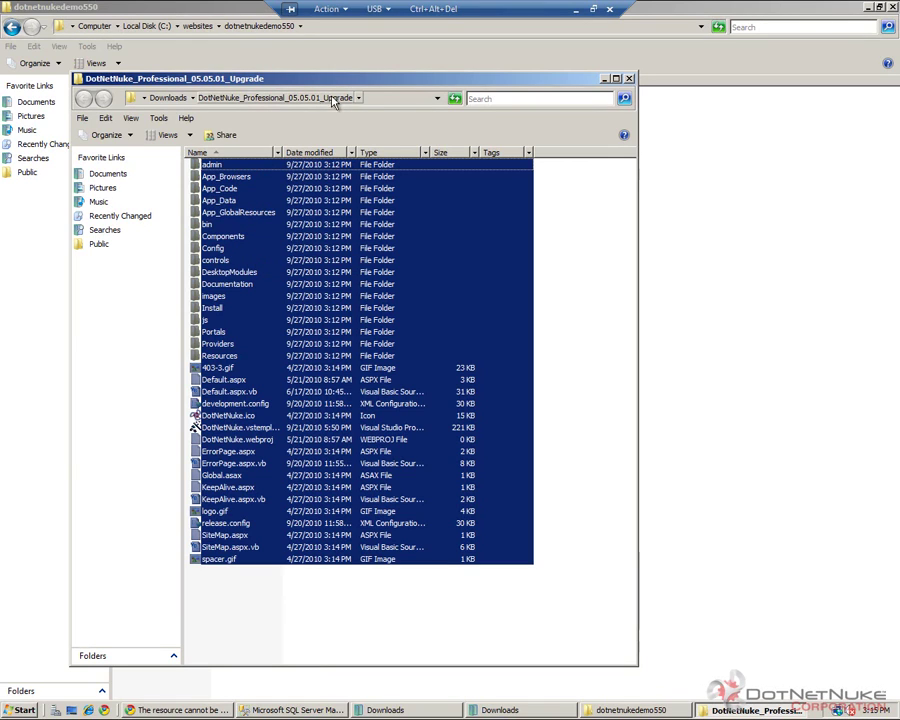
{"action": "left_click", "coordinate": [727, 190]}
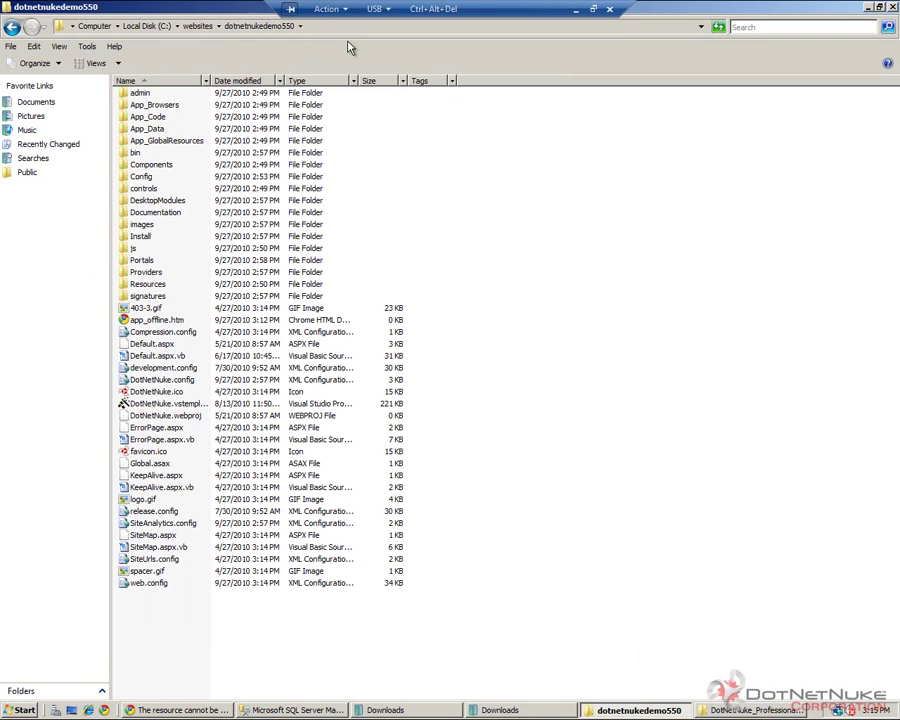
Paste the upgrade files into dotnetnukedemo550, merging all folders and replacing all existing files
{"action": "right_click", "coordinate": [536, 374]}
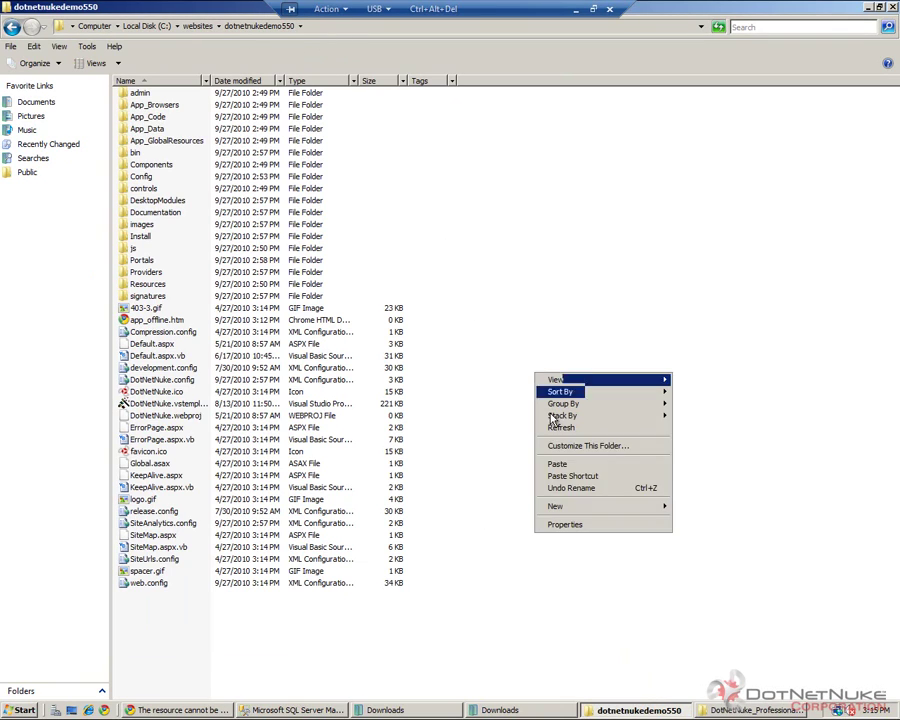
{"action": "left_click", "coordinate": [558, 466]}
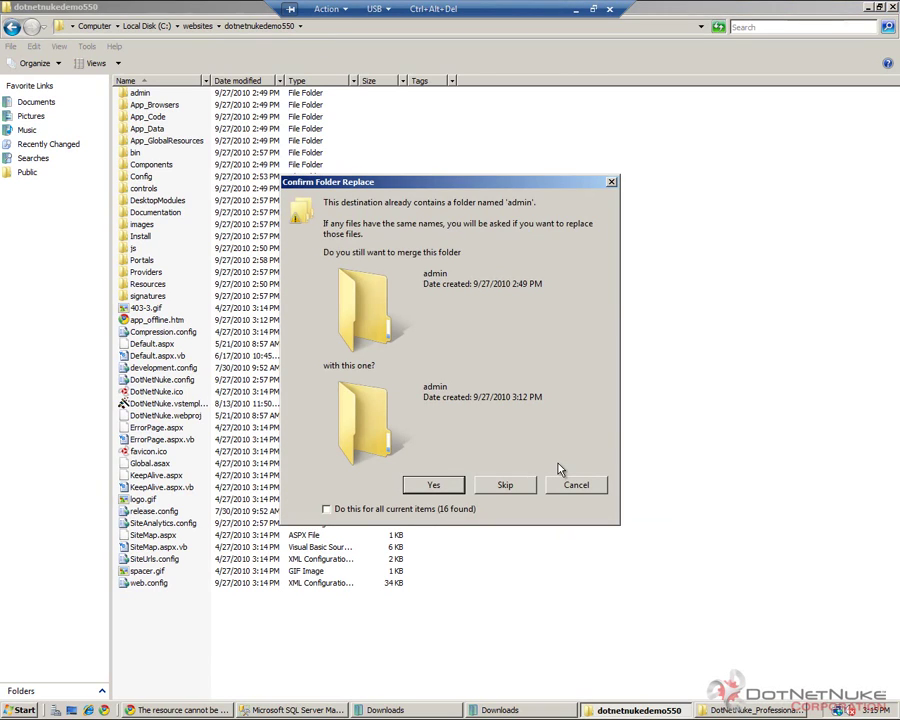
{"action": "left_click", "coordinate": [346, 509]}
{"action": "left_click", "coordinate": [420, 487]}
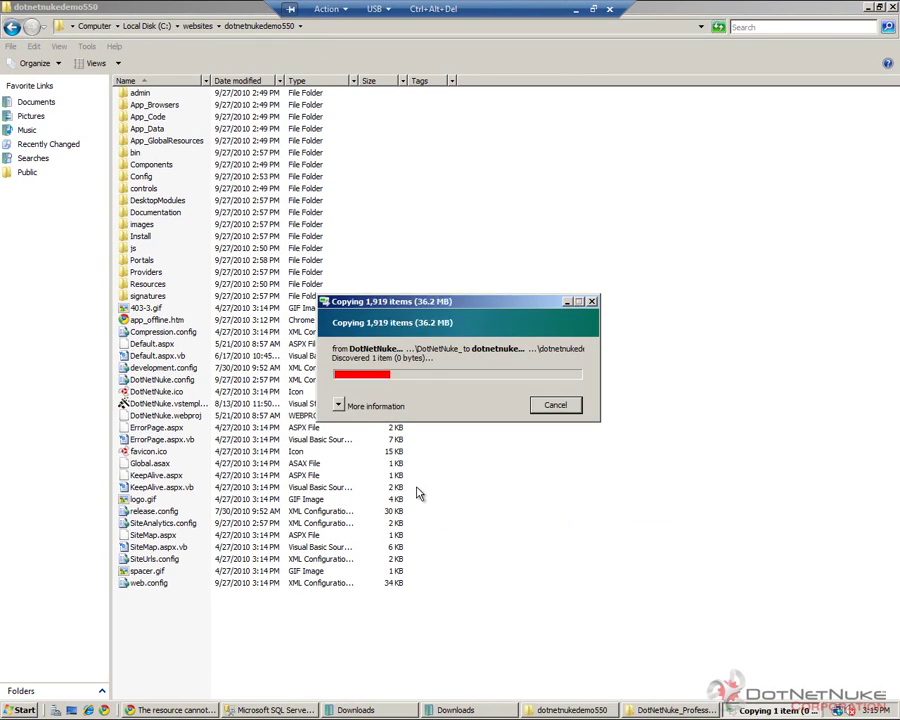
{"action": "left_click", "coordinate": [409, 491]}
{"action": "left_click", "coordinate": [391, 283]}
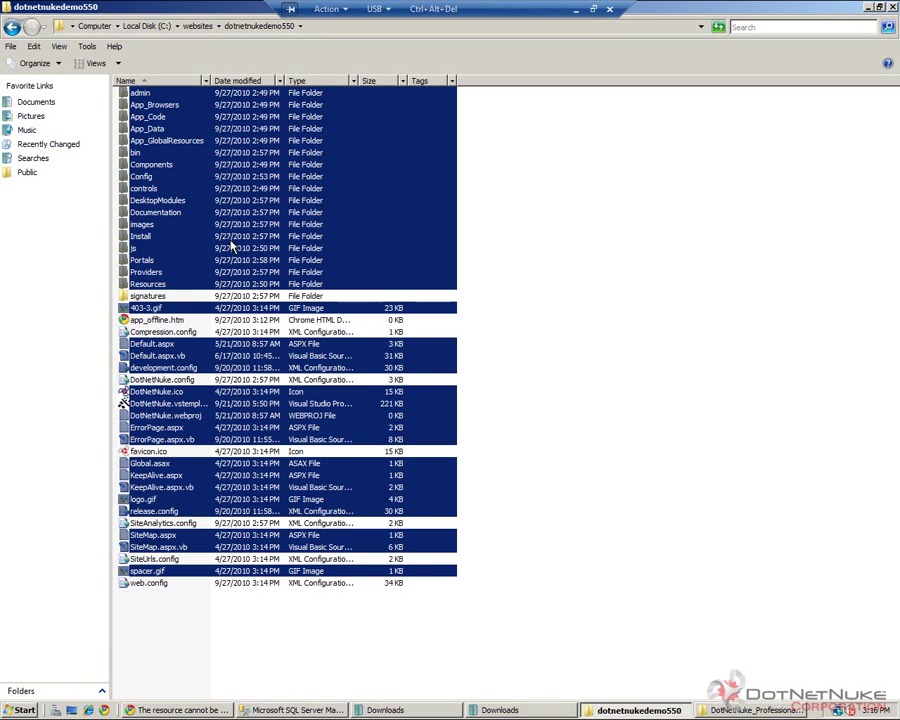
{"action": "left_click", "coordinate": [518, 280]}
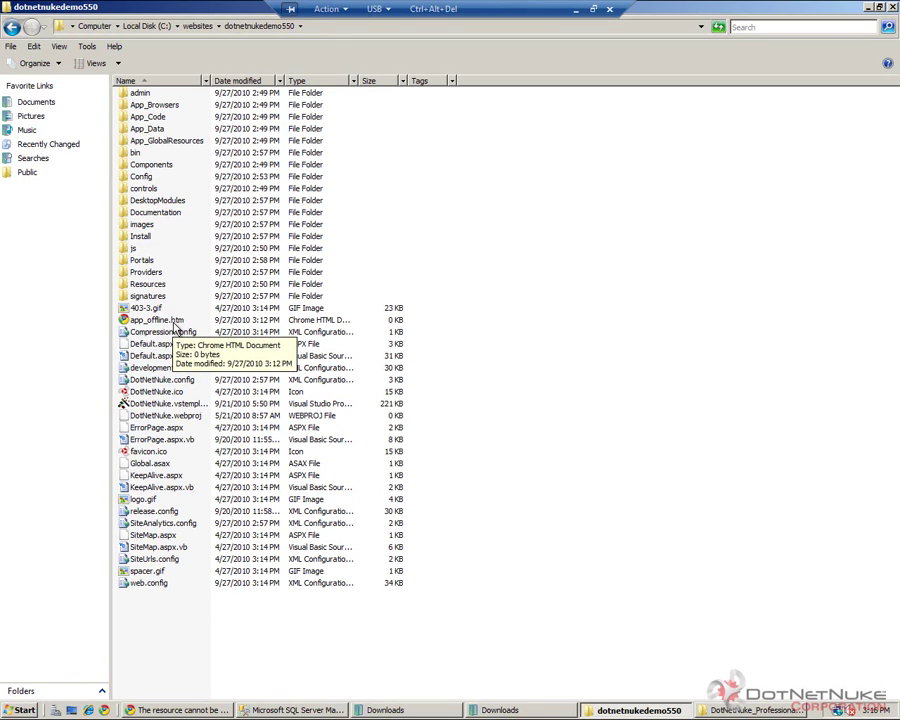
Rename app_offline.htm to app_offline.htm.save, accepting the extension-change warning
{"action": "left_click", "coordinate": [161, 322]}
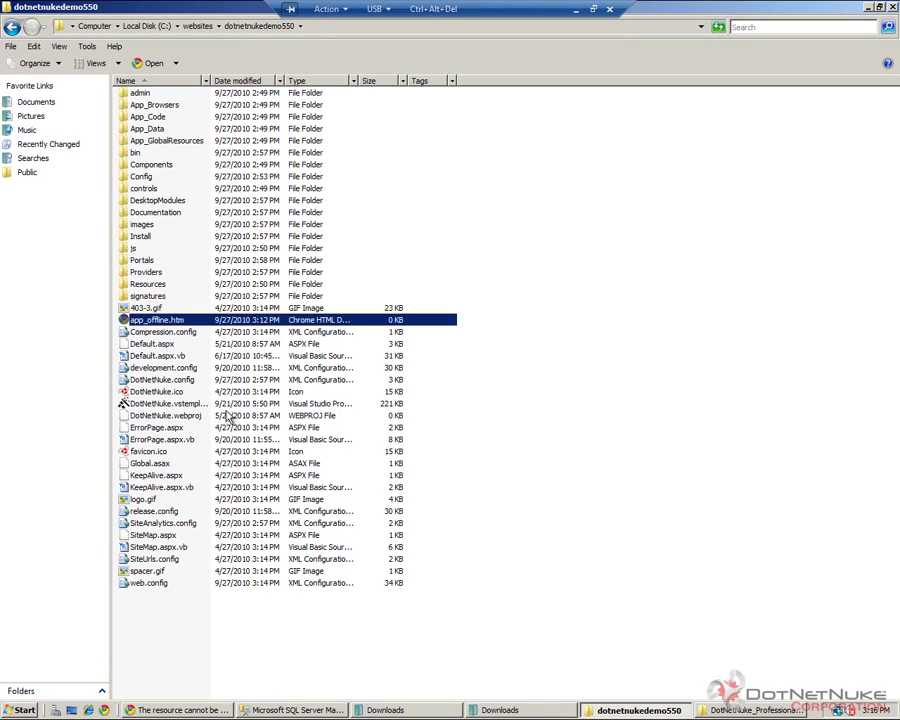
{"action": "left_click", "coordinate": [168, 320]}
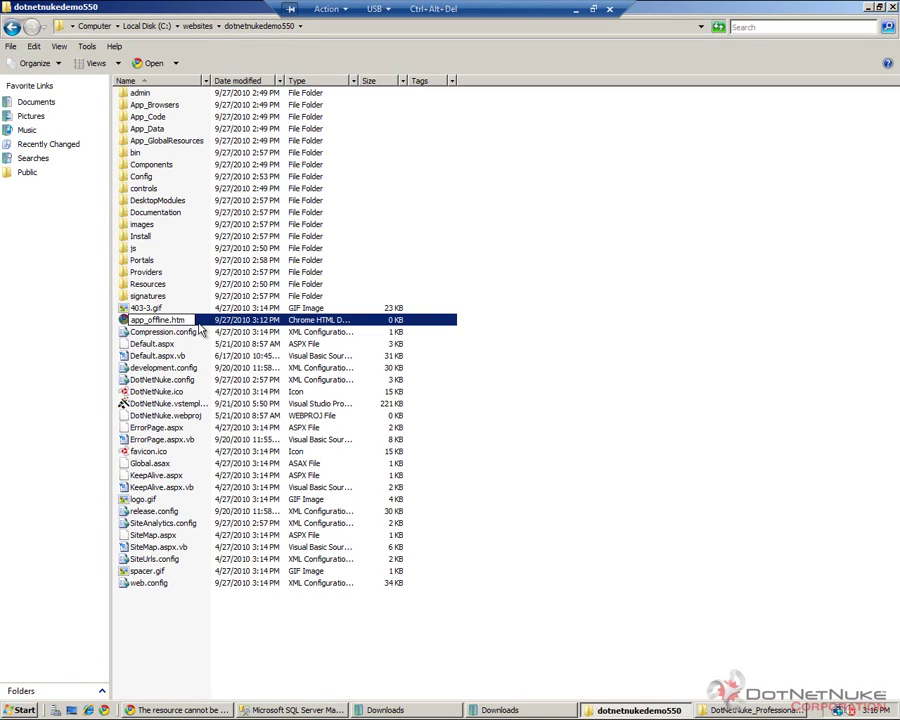
{"action": "type", "text": ".save"}
{"action": "key", "text": "Return"}
{"action": "key", "text": "Return"}
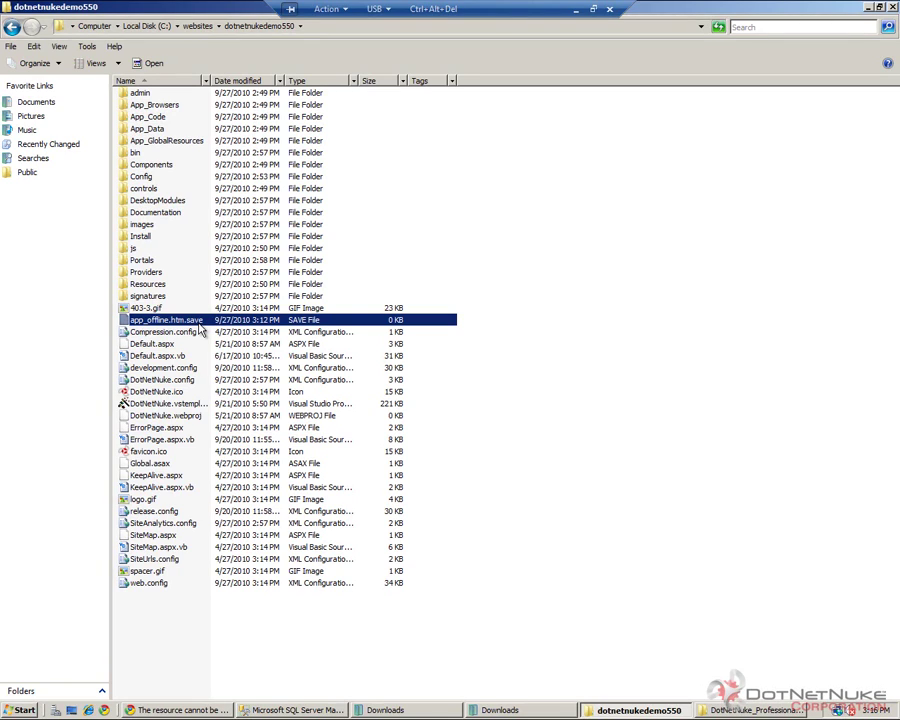
{"action": "left_click", "coordinate": [614, 284]}
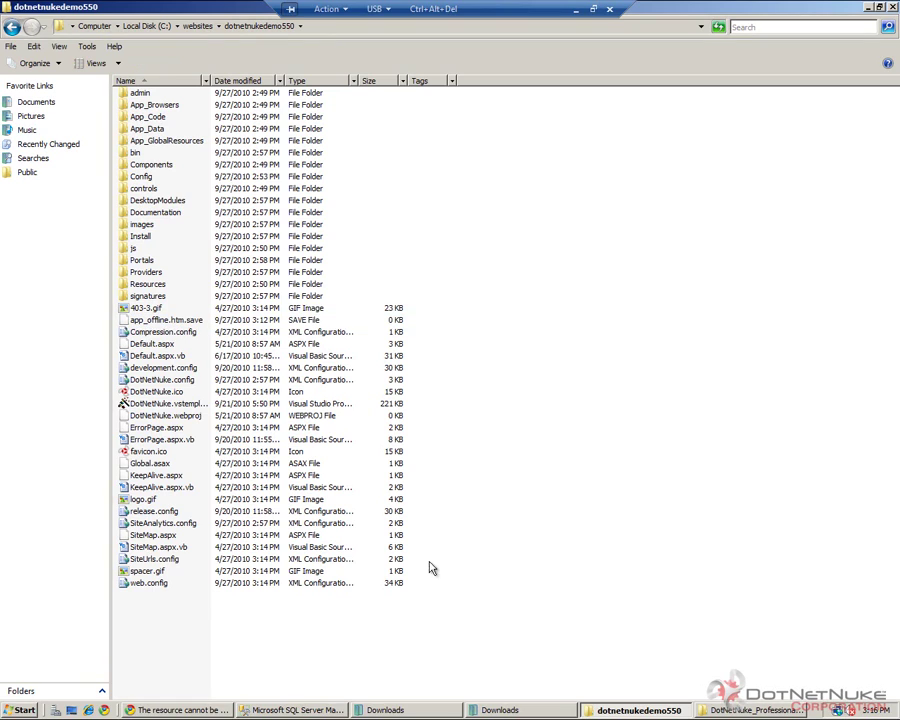
Reload the site to its unavailable page, then change UnderConstruction.htm in the address to install.aspx?mode=upgrade
{"action": "left_click", "coordinate": [218, 710]}
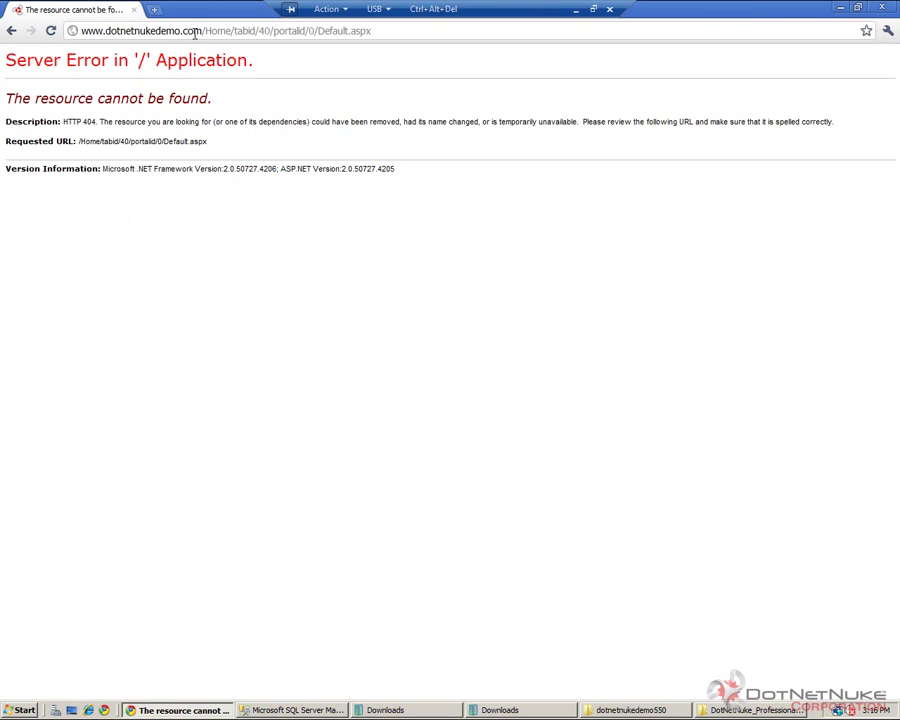
{"action": "key", "text": "Return"}
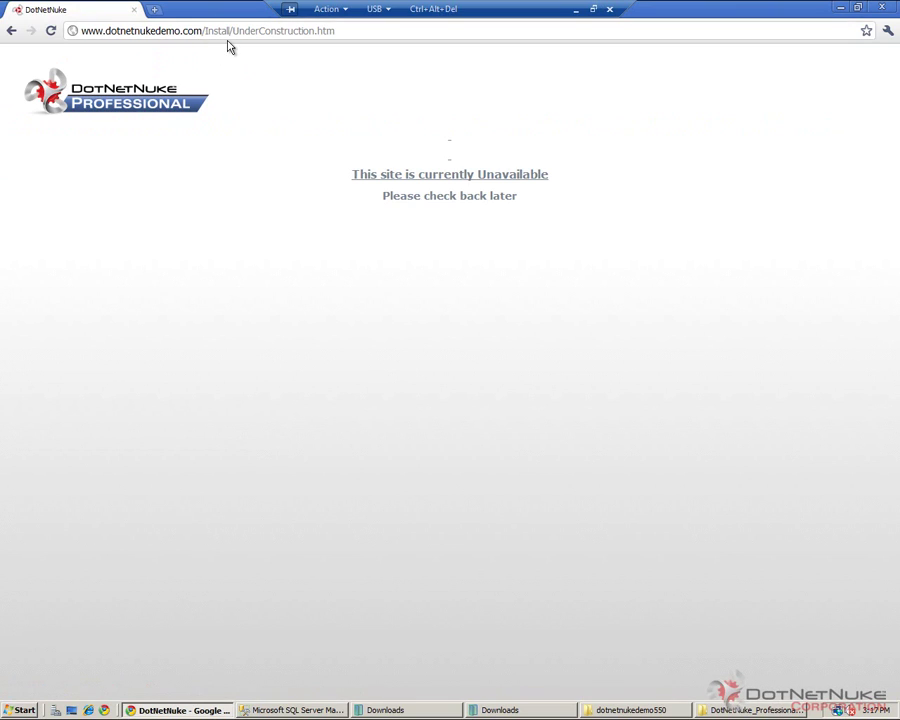
{"action": "left_click", "coordinate": [221, 30]}
{"action": "left_click_drag", "start_coordinate": [207, 30], "coordinate": [351, 34]}
{"action": "left_click", "coordinate": [357, 34]}
{"action": "key", "text": "ctrl+shift+Left"}
{"action": "key", "text": "ctrl+shift+Left"}
{"action": "key", "text": "ctrl+shift+Left"}
{"action": "key", "text": "ctrl+shift+Left"}
{"action": "key", "text": "ctrl+shift+Right"}
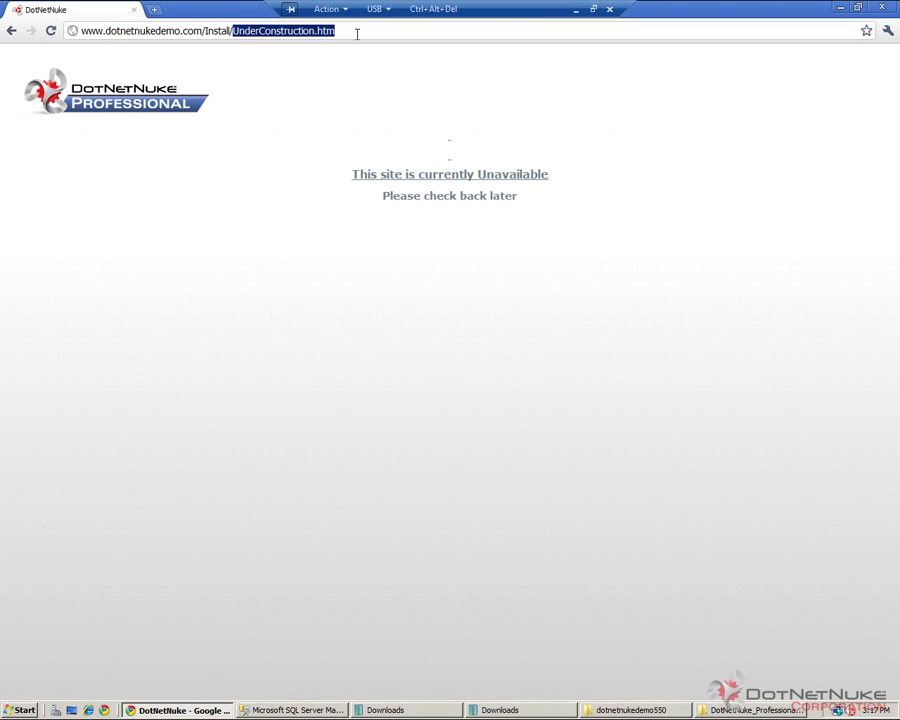
{"action": "key", "text": "Delete"}
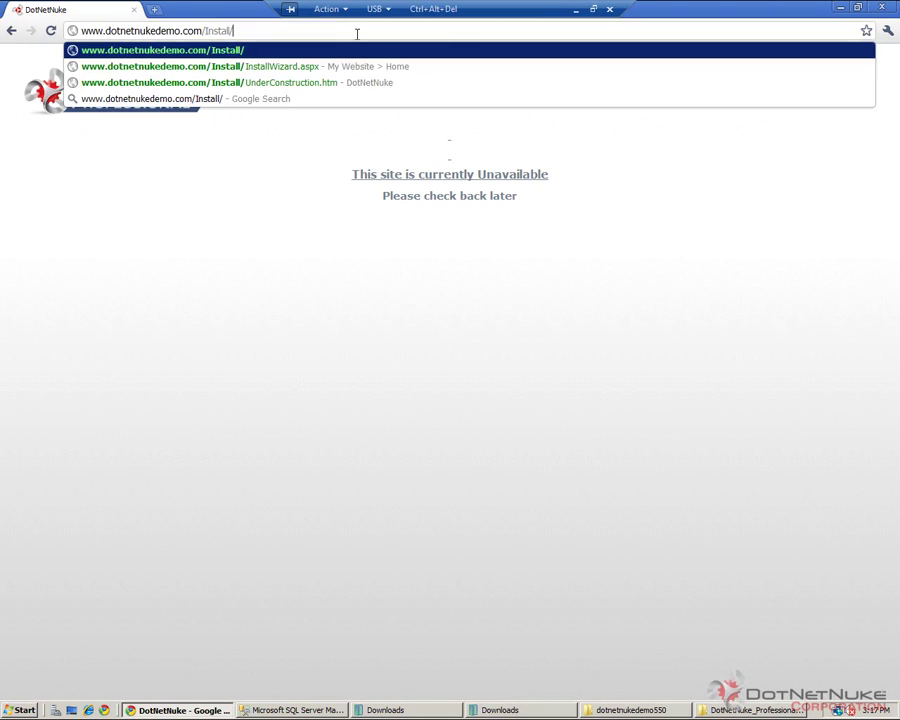
{"action": "type", "text": "instal"}
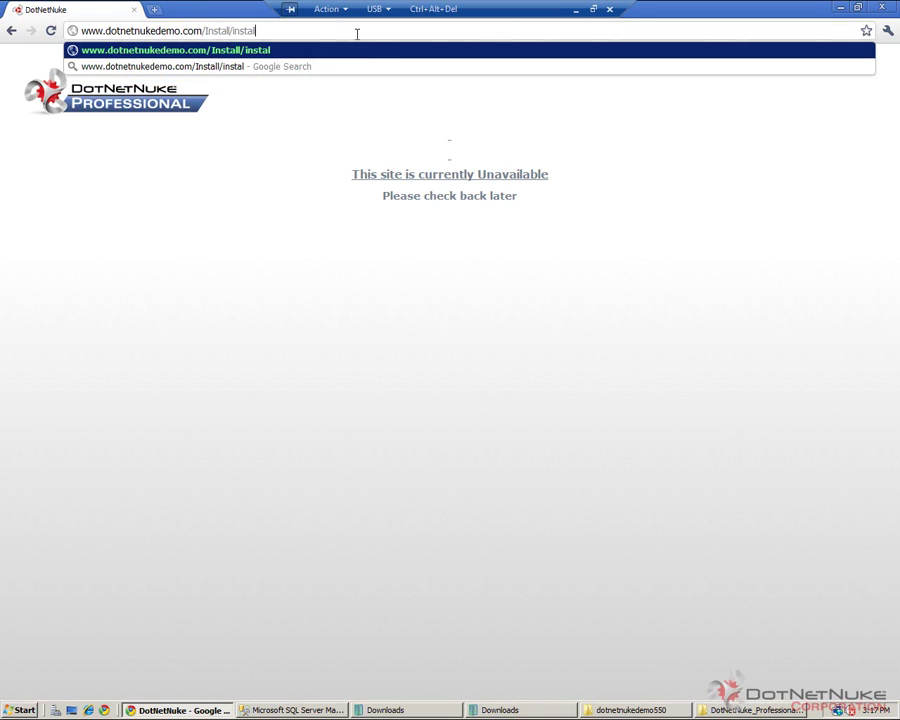
{"action": "type", "text": "l./a"}
{"action": "key", "text": "BackSpace"}
{"action": "key", "text": "BackSpace"}
{"action": "type", "text": "as"}
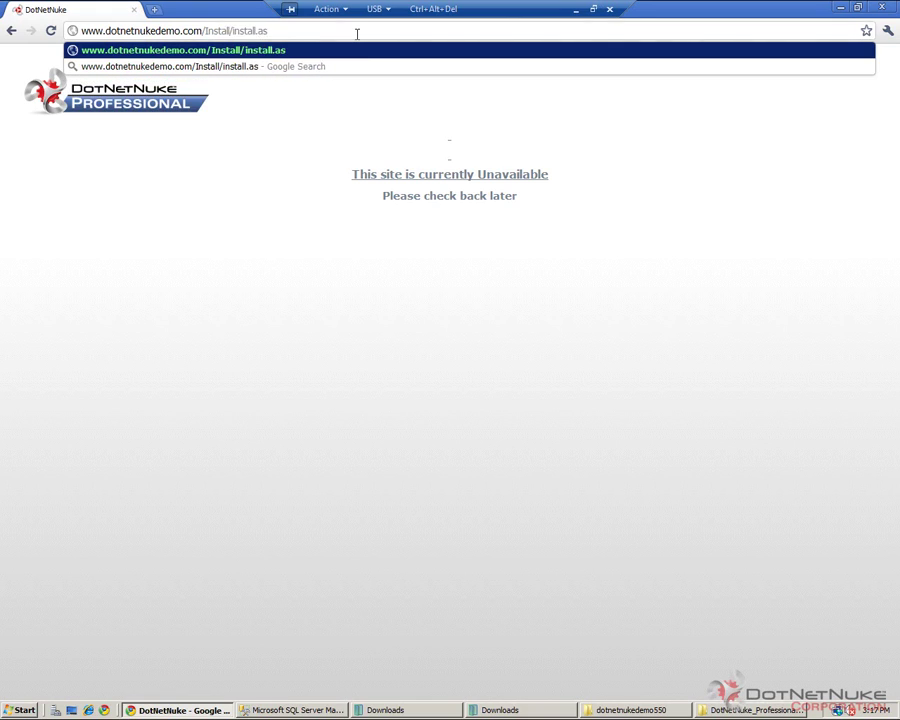
{"action": "type", "text": "px?mode=upgrade"}
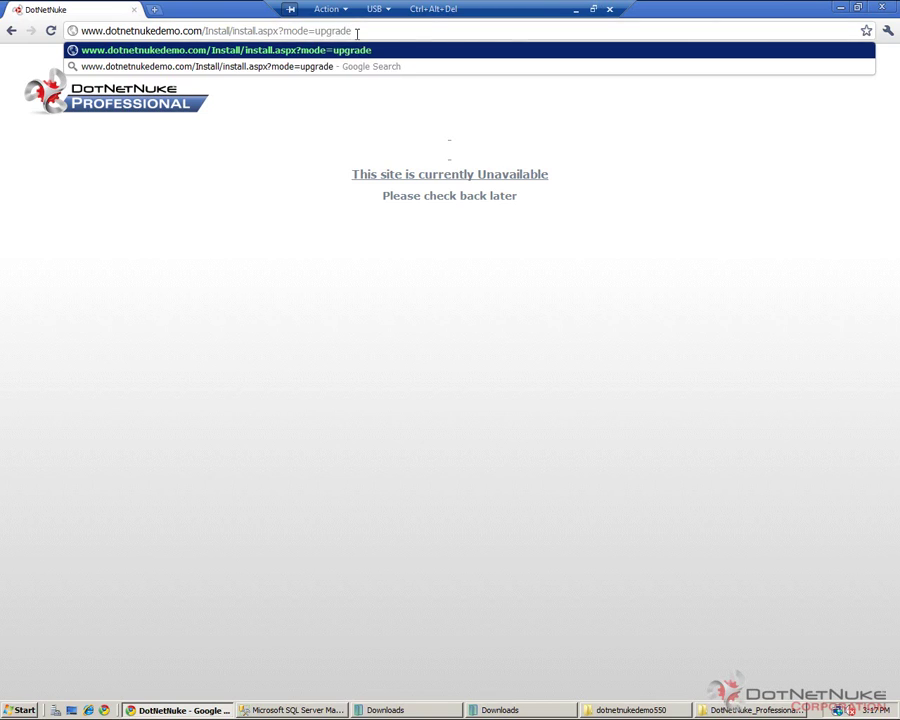
Load install.aspx?mode=upgrade and check the status report shows Success through Upgrade Complete
{"action": "key", "text": "Return"}
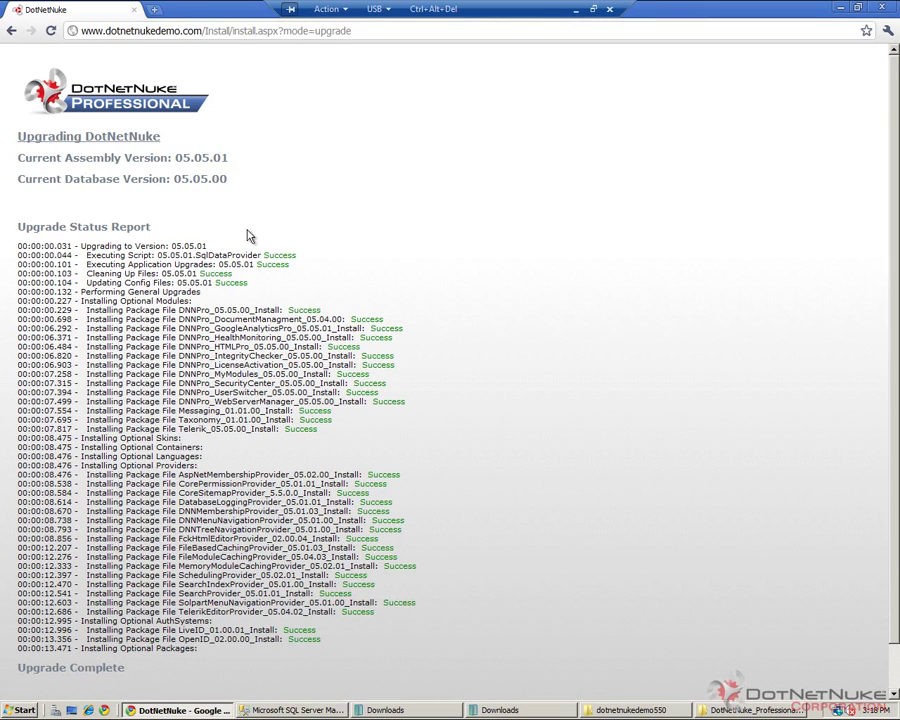
{"action": "double_click", "coordinate": [279, 255]}
{"action": "left_click", "coordinate": [215, 266]}
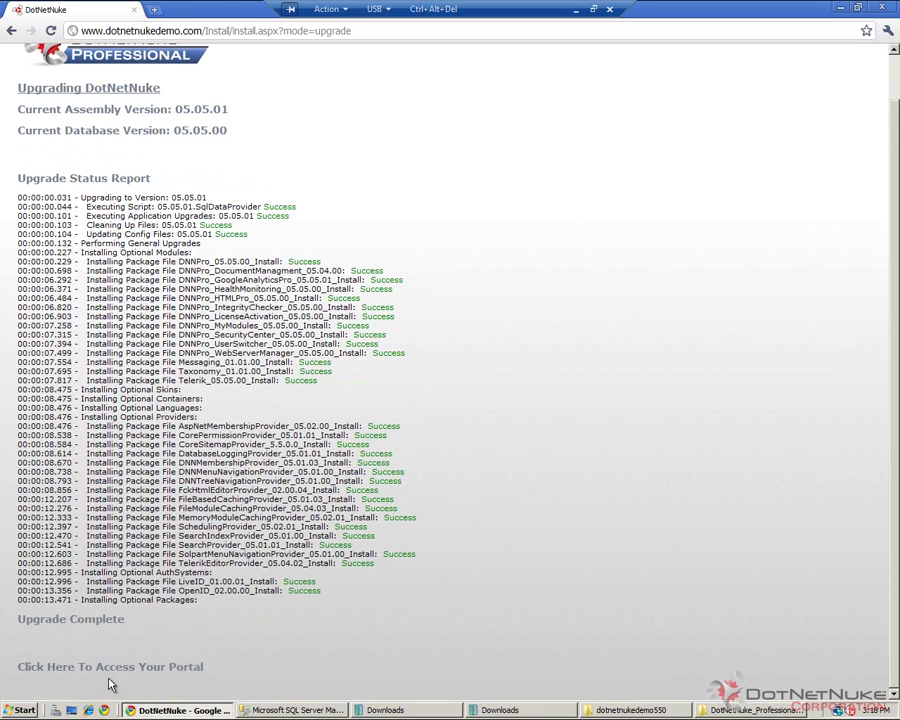
Follow the 'Click Here To Access Your Portal' link to the upgraded home page
{"action": "left_click", "coordinate": [110, 674]}
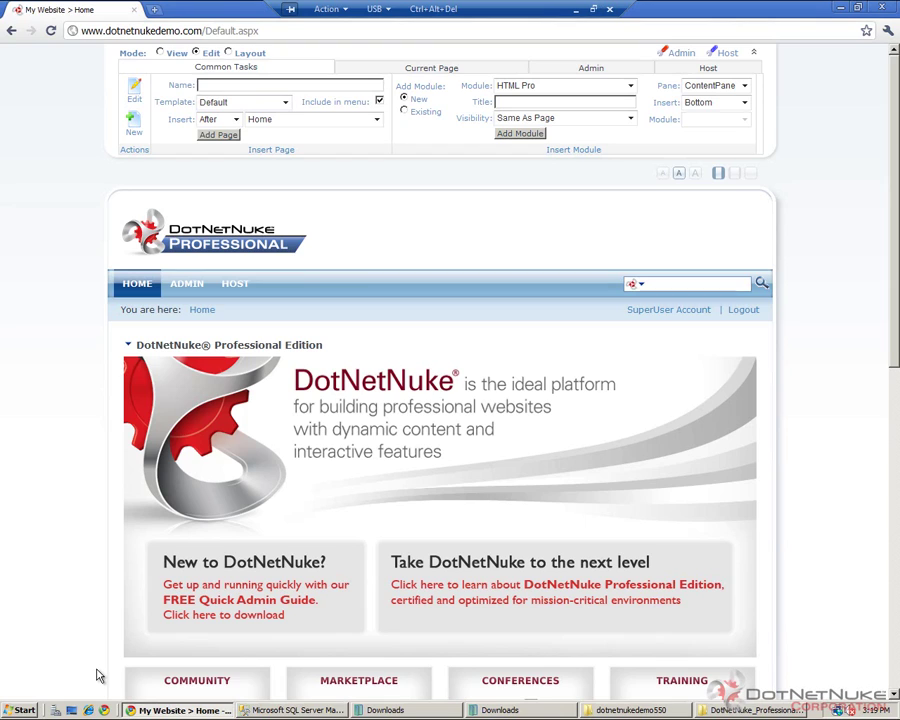
Open Host > Extensions to view the installed extensions list
{"action": "mouse_move", "coordinate": [236, 284]}
{"action": "left_click", "coordinate": [259, 464]}
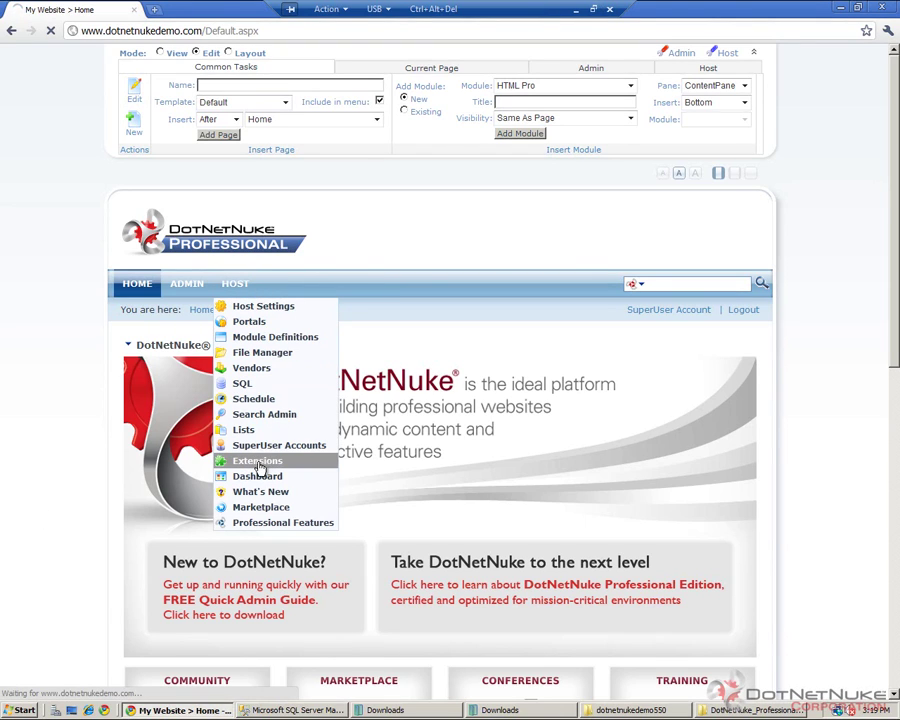